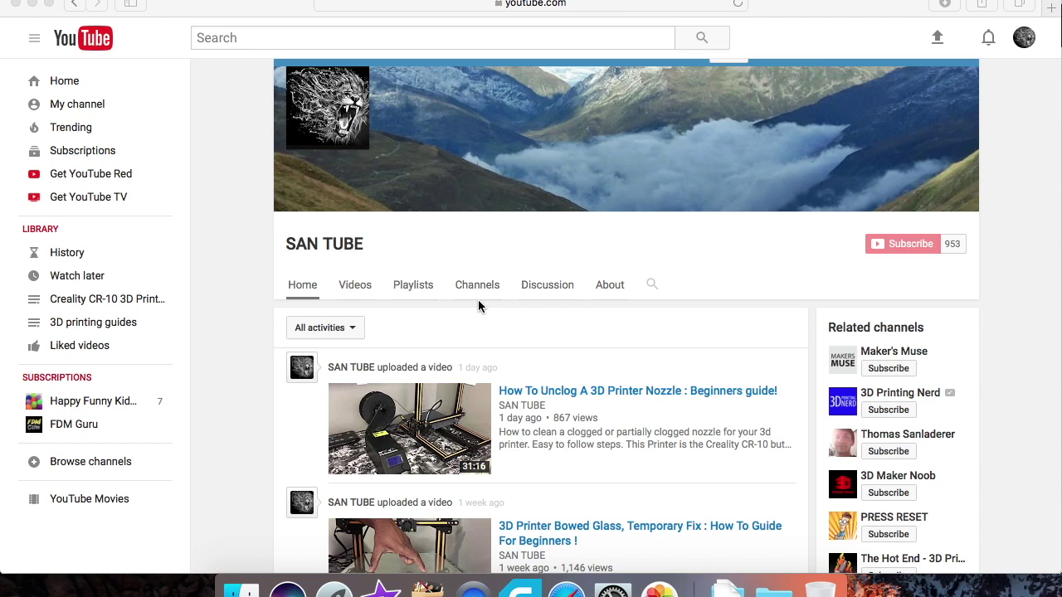
Bring up Cura's custom settings: 0.15 mm layer height, 0.3 mm initial layer, 2.0 mm walls.
click(521, 591)
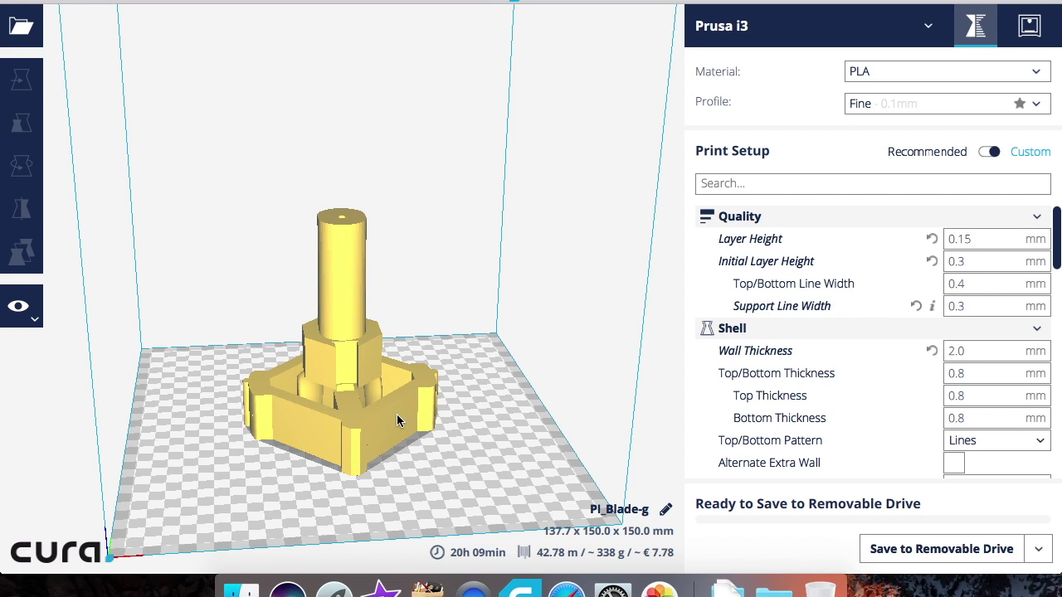
mouse_move(811, 365)
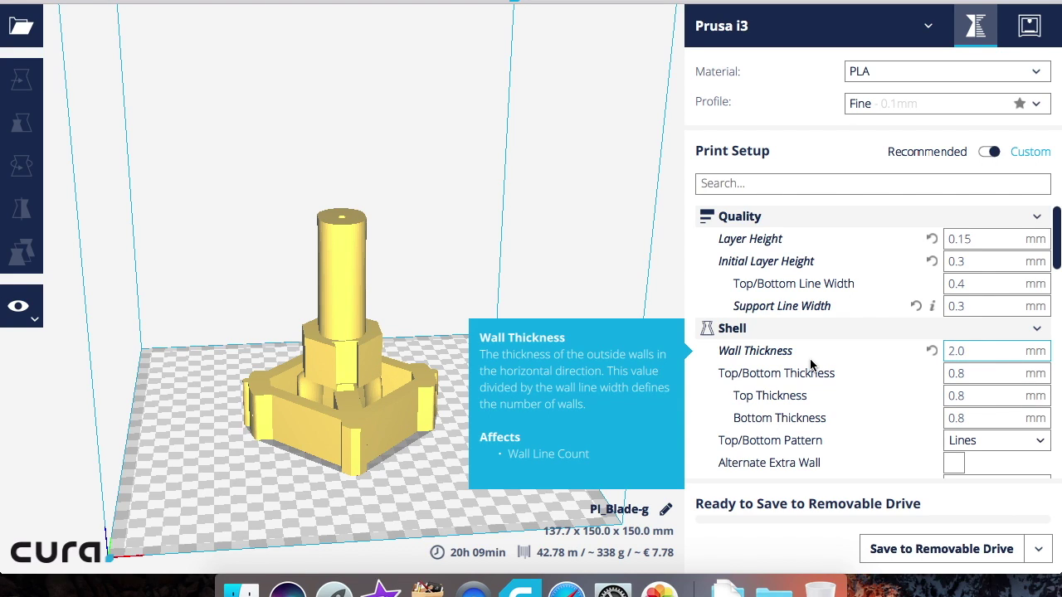
mouse_move(843, 261)
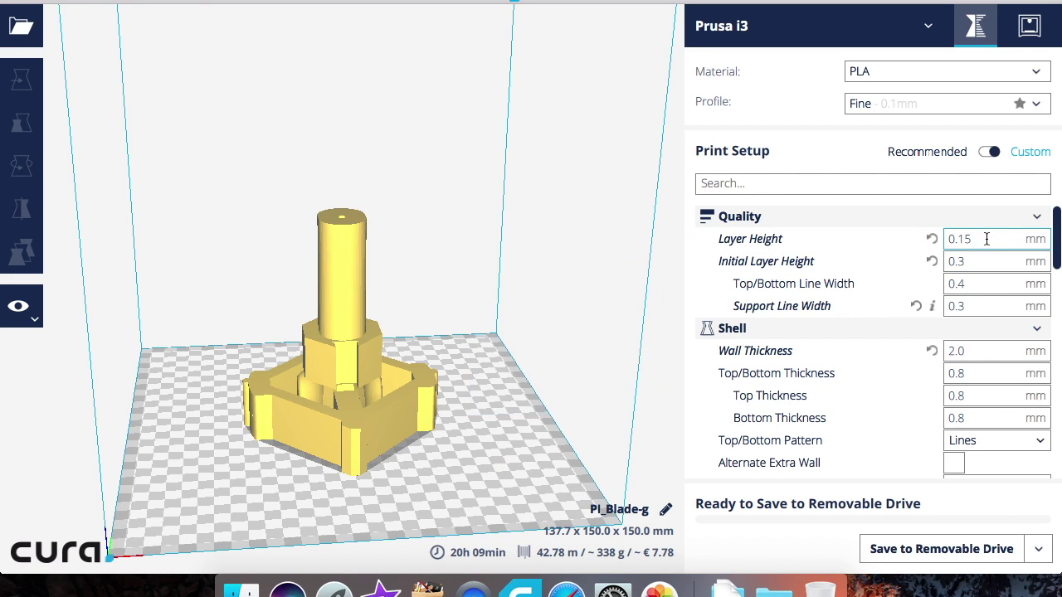
mouse_move(986, 239)
Change the Layer Height value from 0.15 to 0.2 mm.
drag(974, 239, 960, 239)
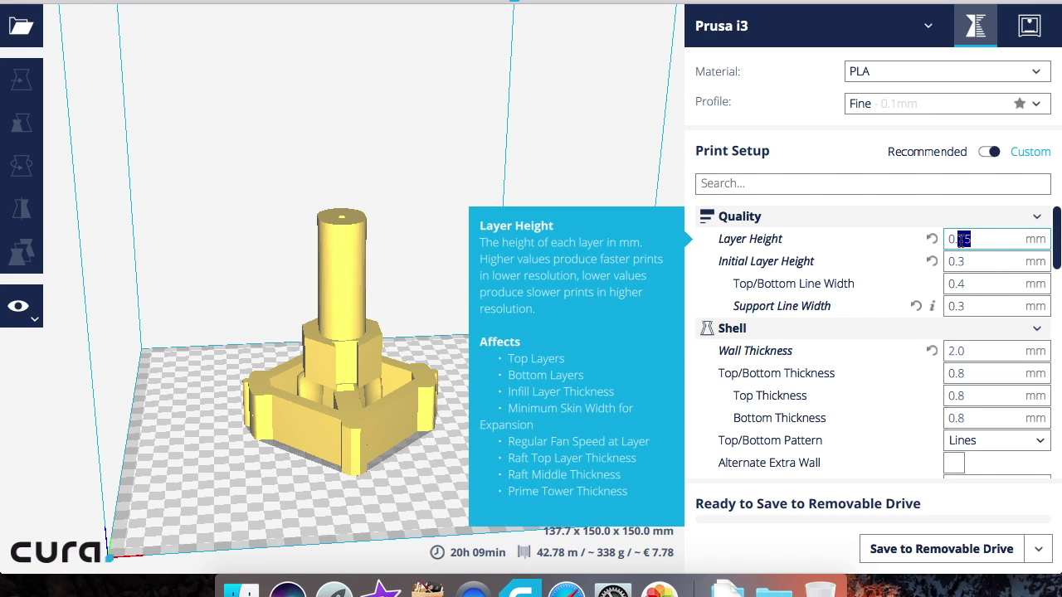
text(1)
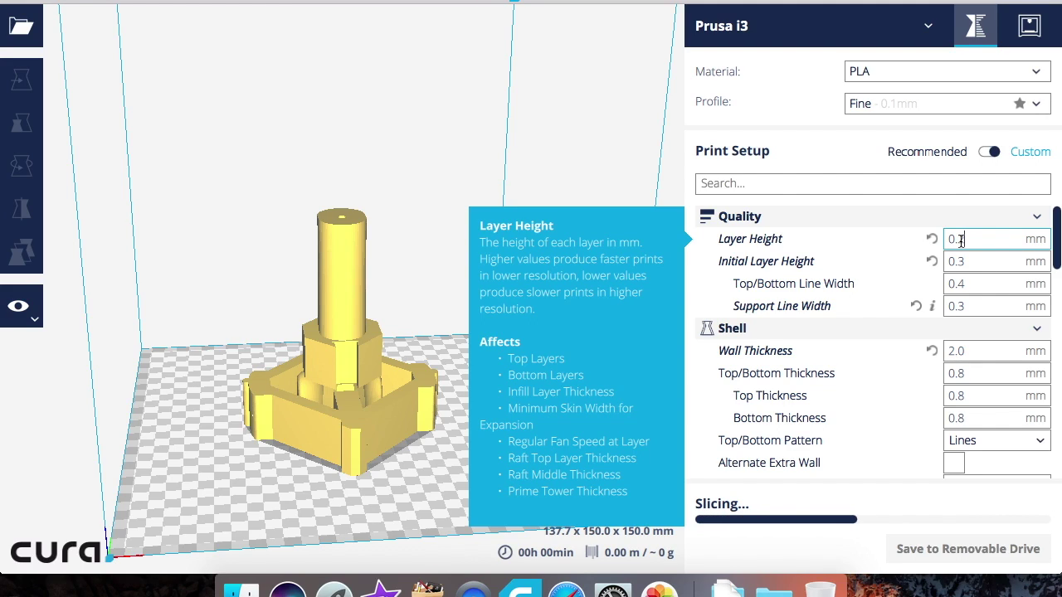
key(BackSpace)
text(2)
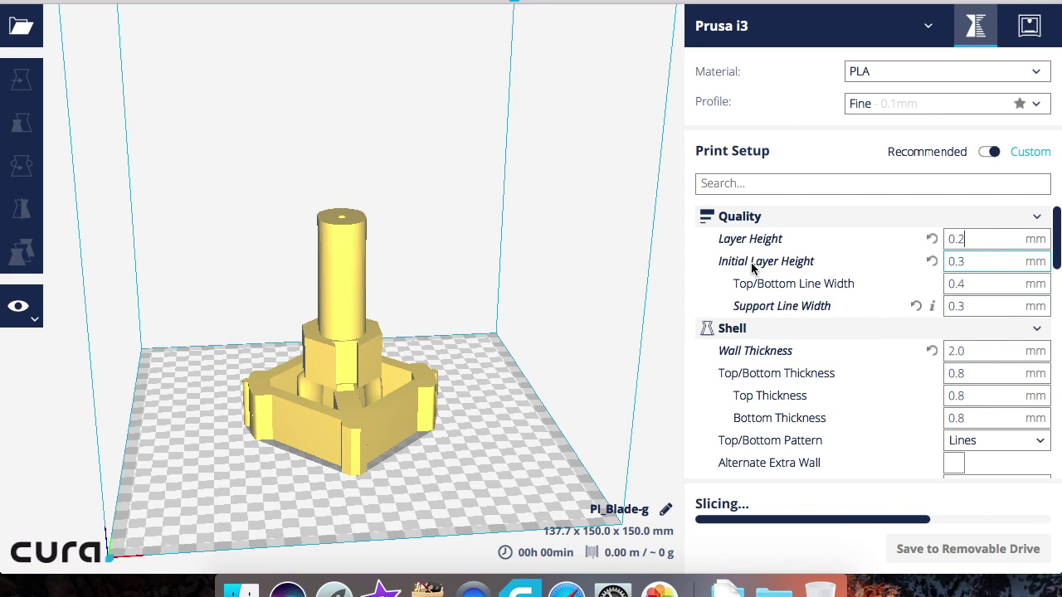
Open the Setting Visibility preferences for the Quality section.
mouse_move(739, 264)
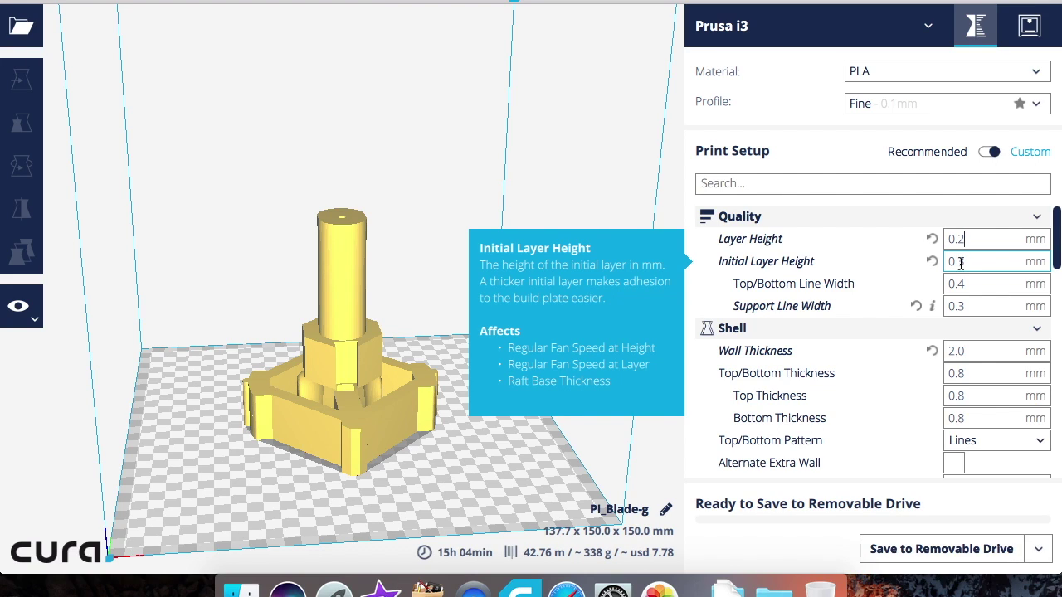
mouse_move(749, 287)
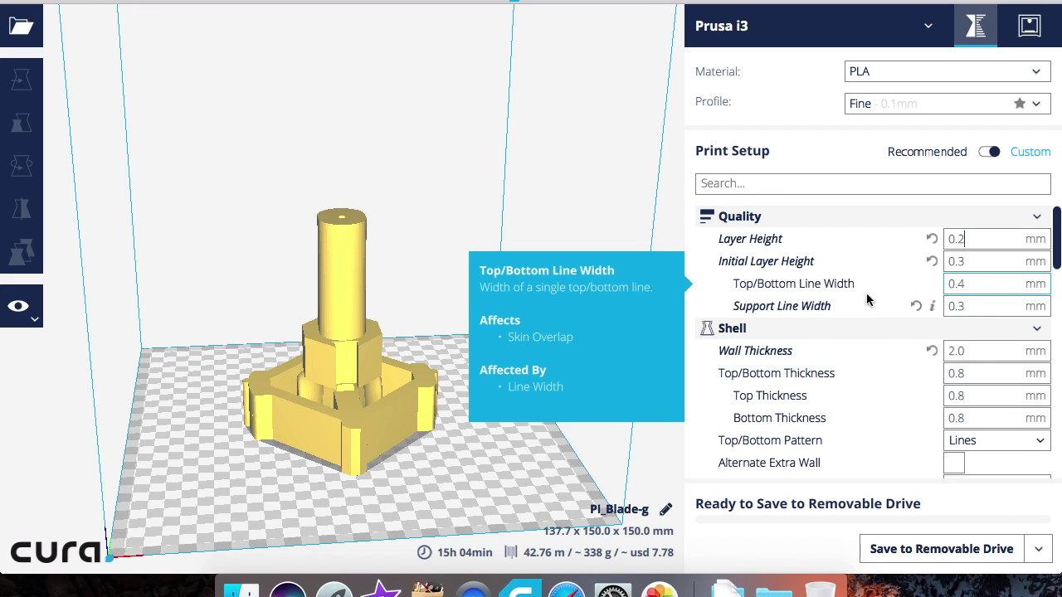
mouse_move(798, 315)
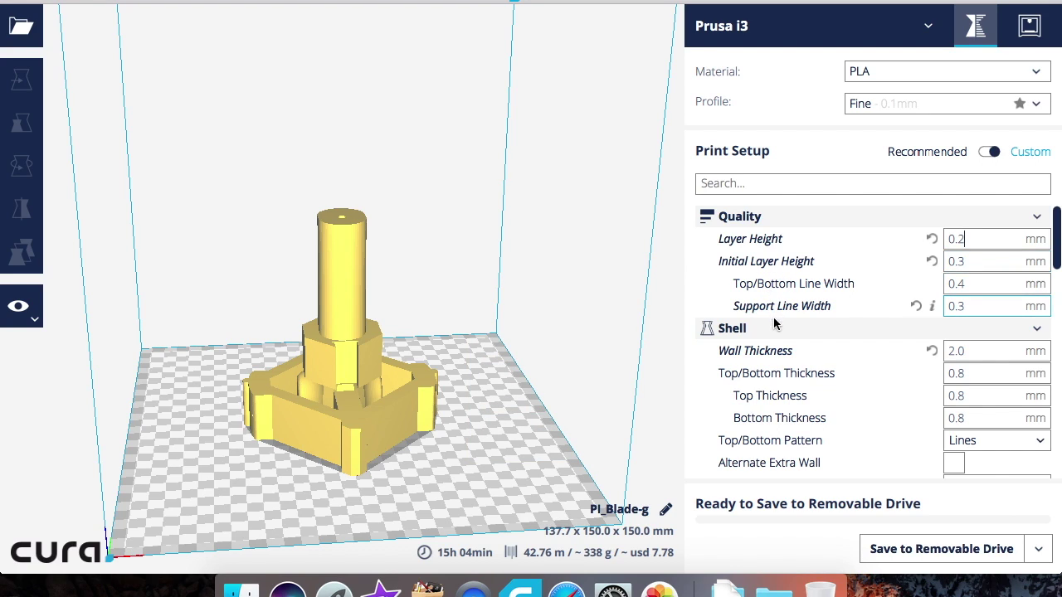
mouse_move(775, 299)
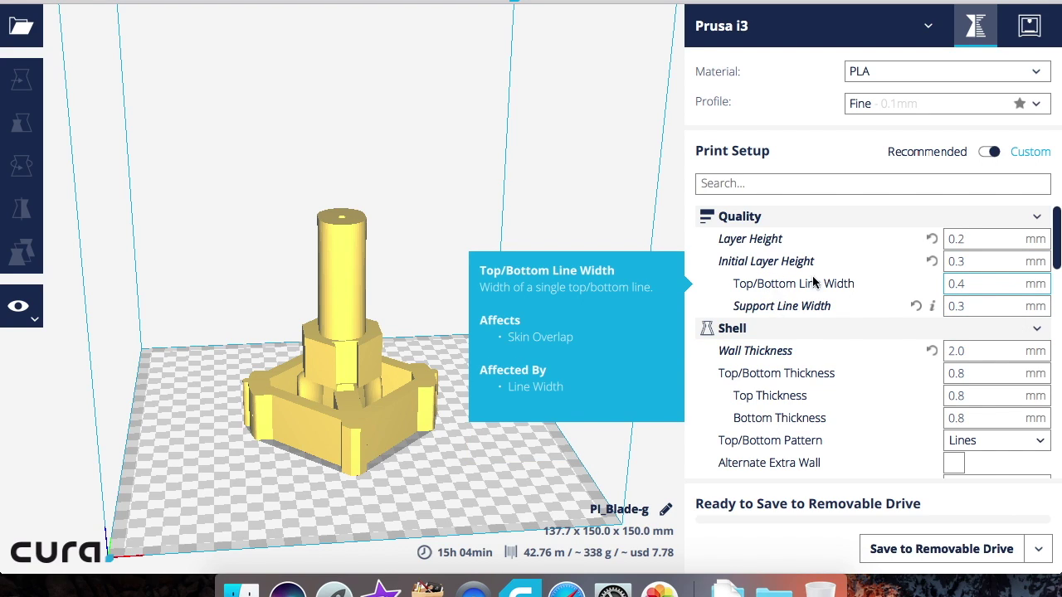
mouse_move(1019, 219)
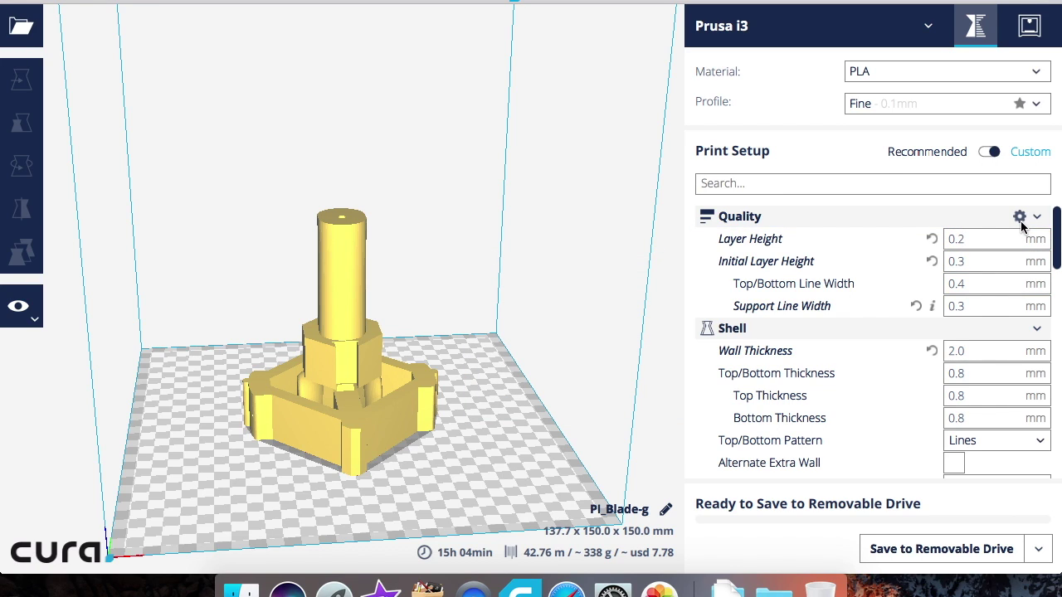
click(1019, 218)
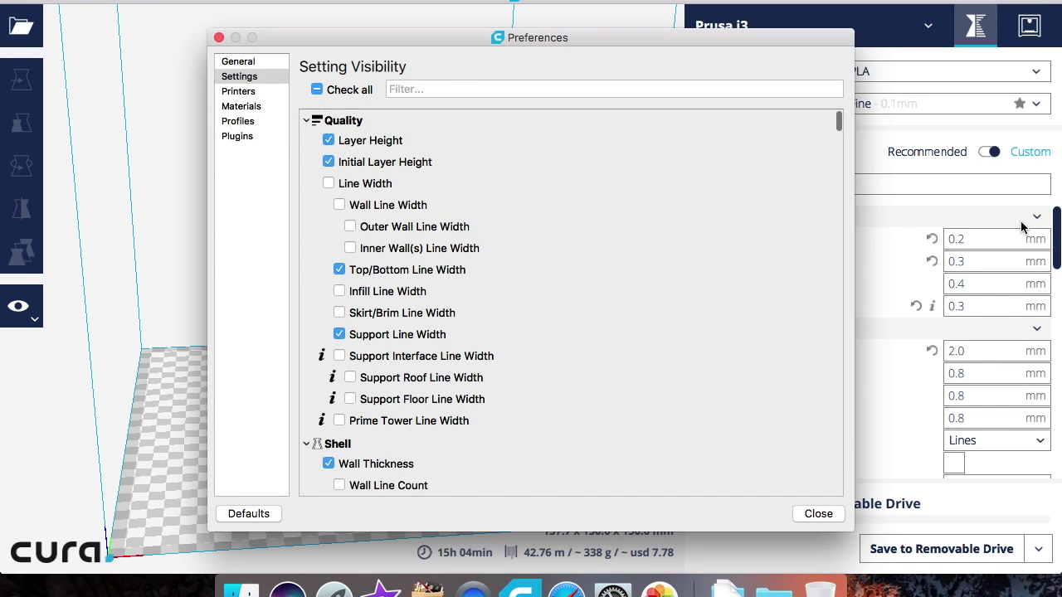
click(329, 184)
click(329, 186)
click(818, 514)
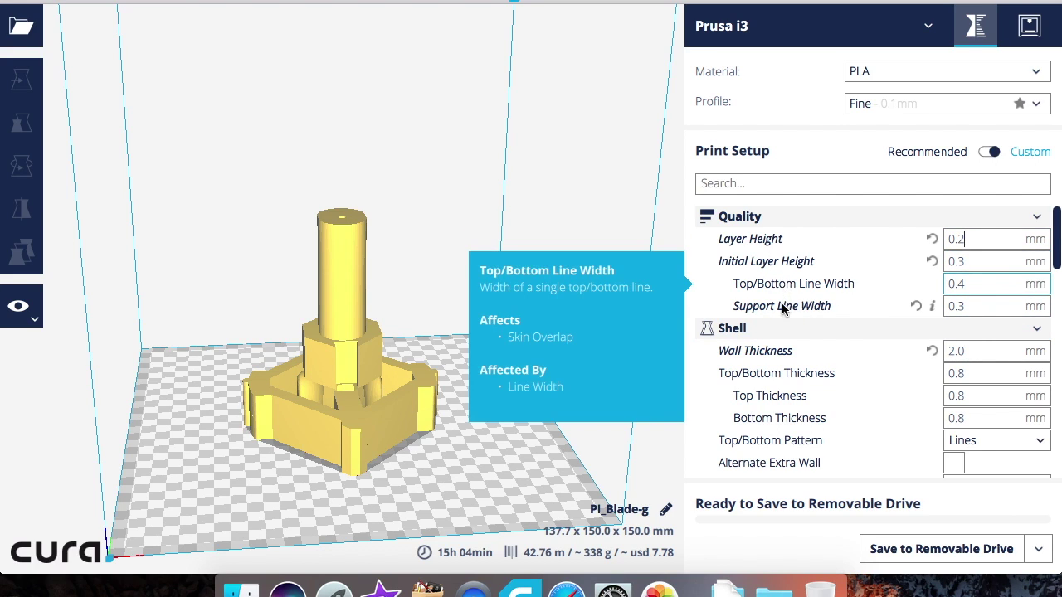
mouse_move(779, 273)
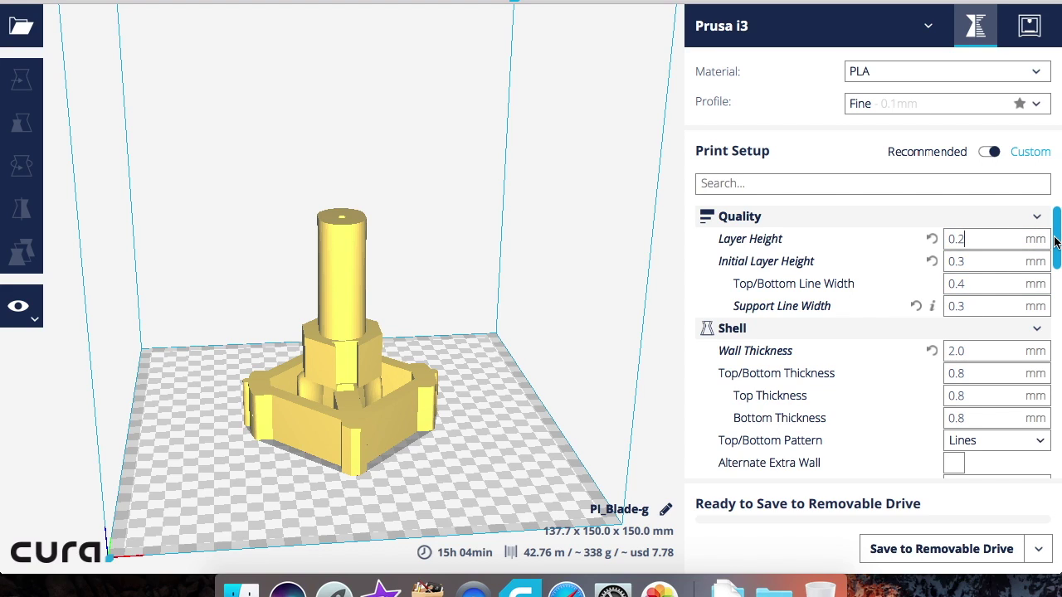
drag(1055, 240, 1055, 268)
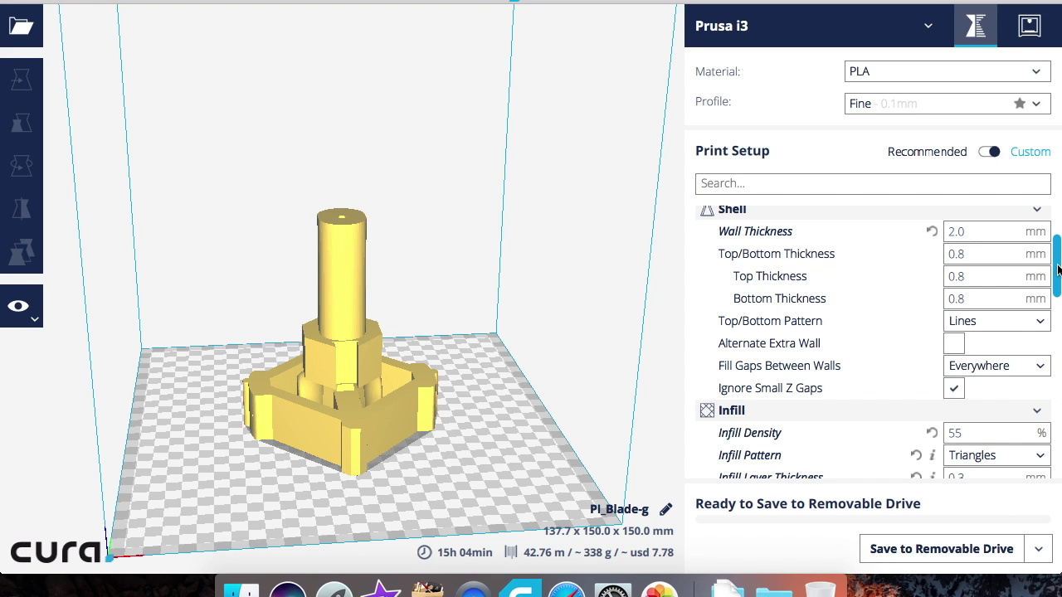
drag(1057, 270, 1058, 230)
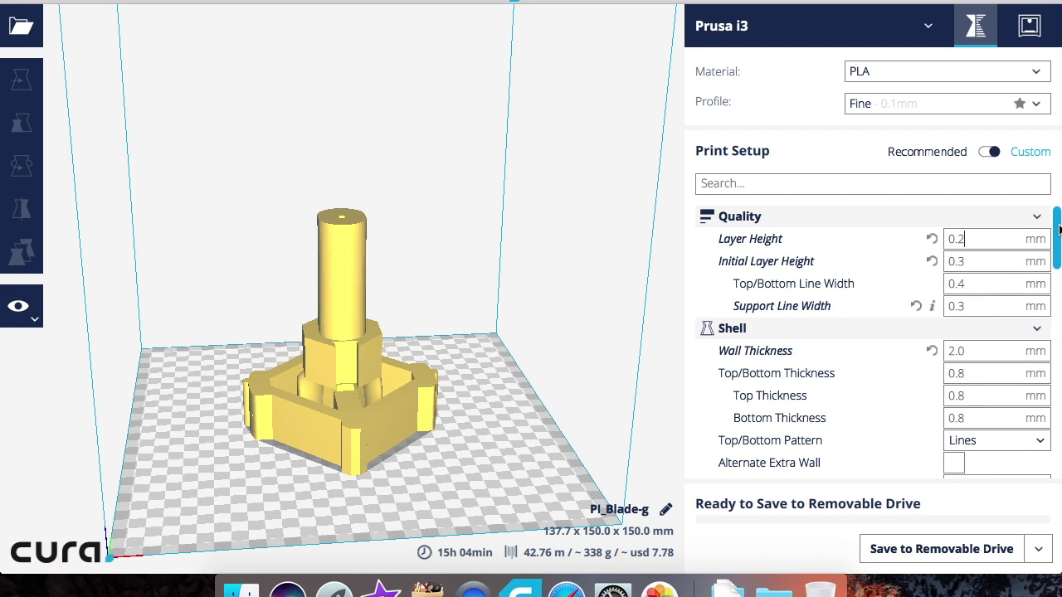
Enter 0.15 mm as the Layer Height.
mouse_move(977, 245)
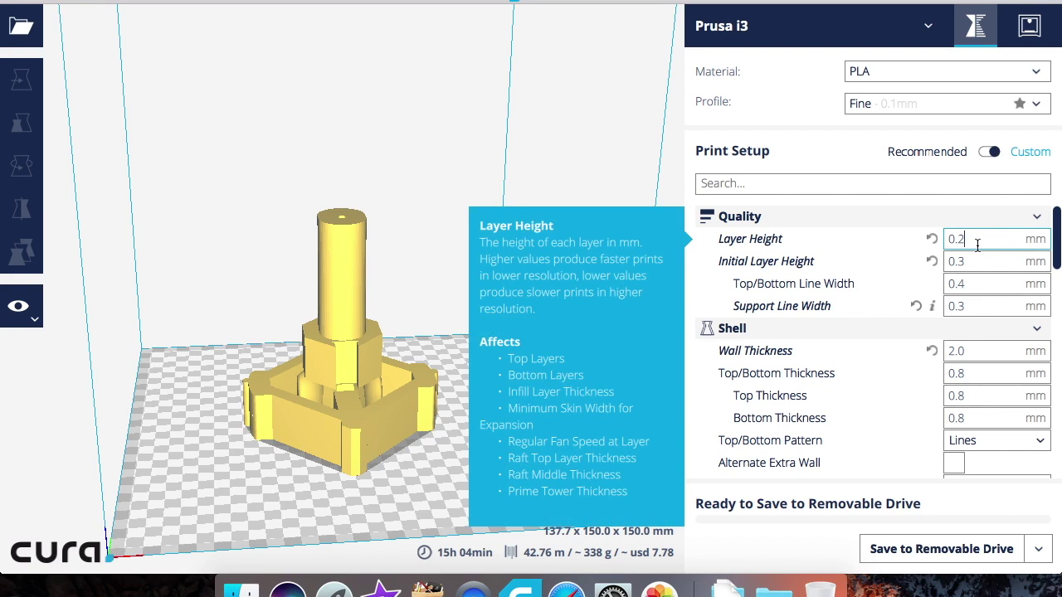
key(BackSpace)
key(BackSpace)
key(BackSpace)
text(0.1)
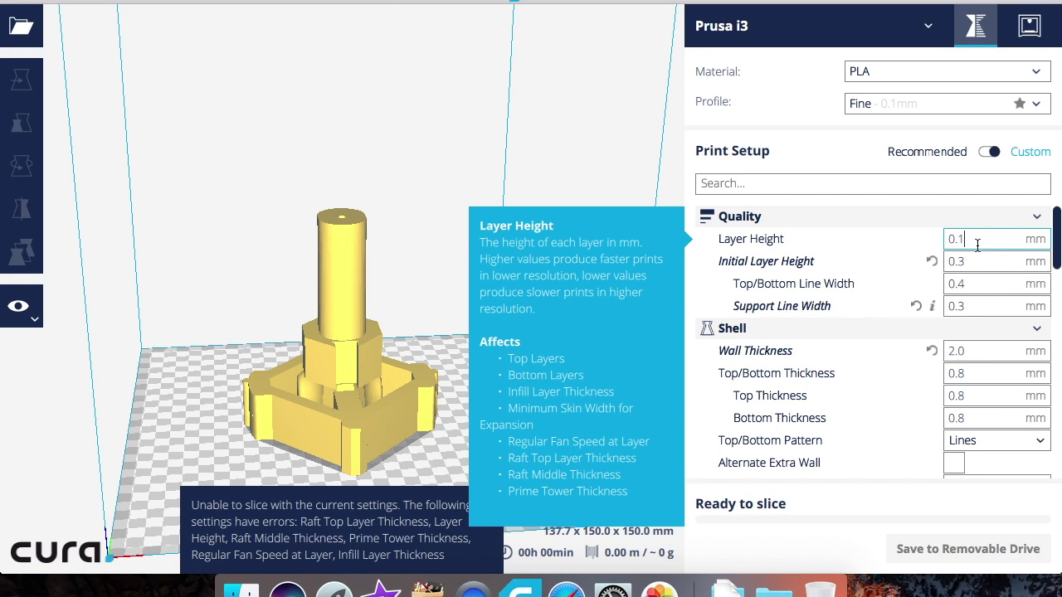
text(5)
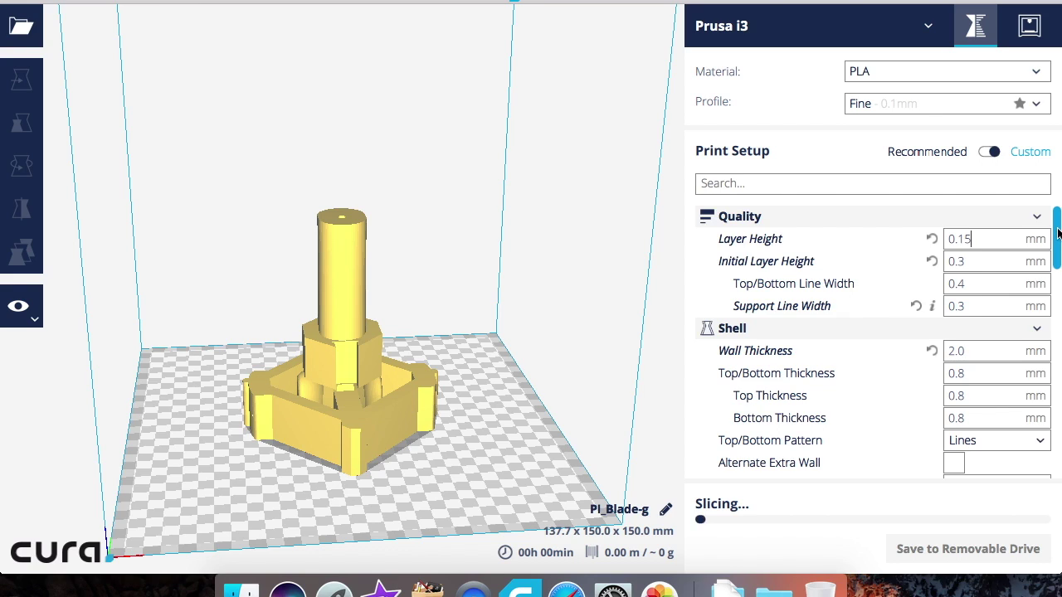
Review the Shell settings while the re-slice returns to 20h 09min.
drag(1058, 234, 1059, 260)
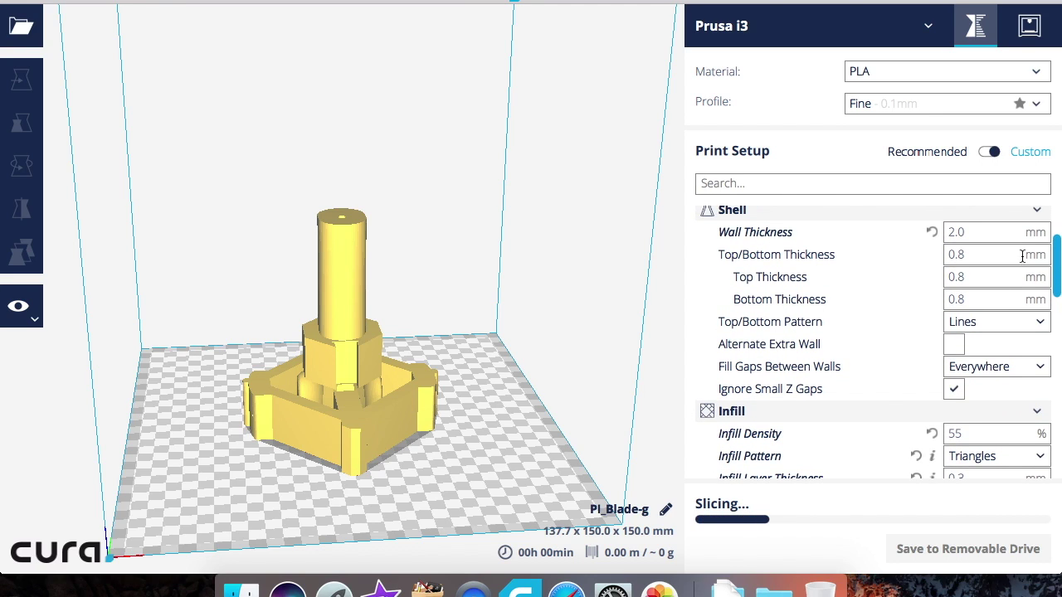
mouse_move(943, 231)
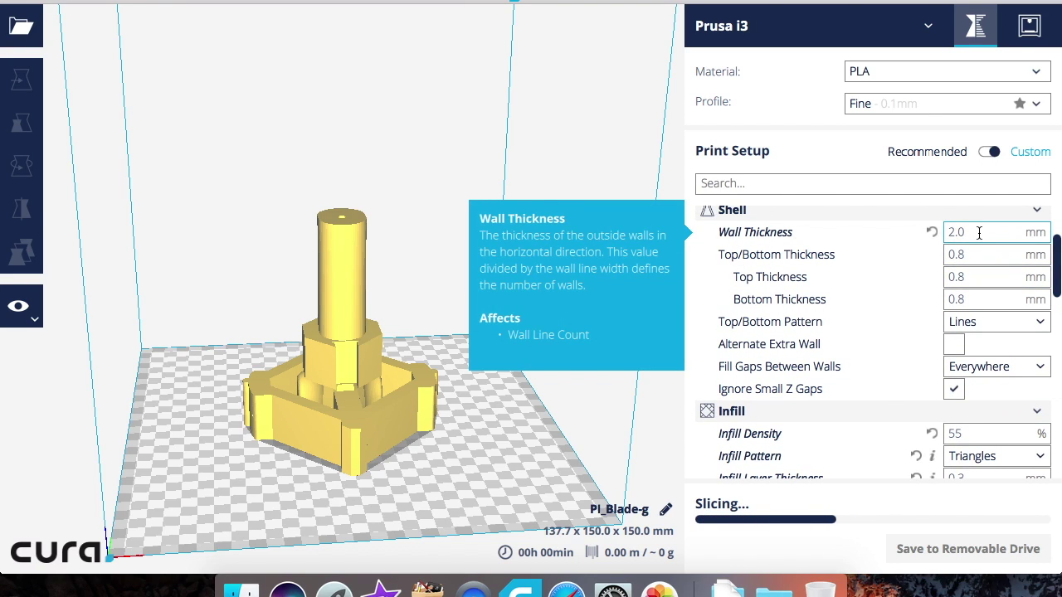
mouse_move(788, 263)
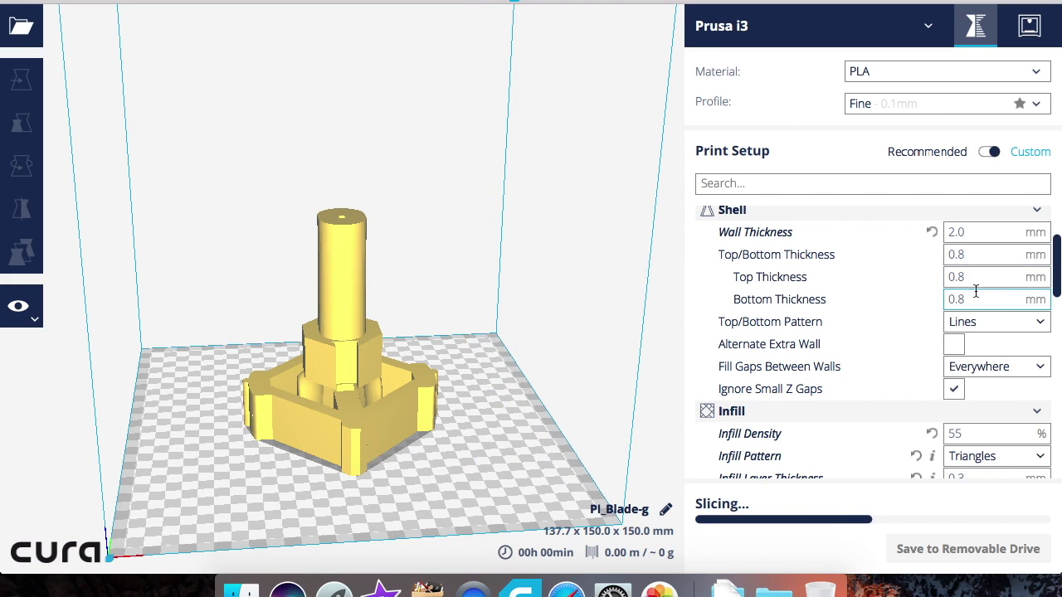
mouse_move(971, 316)
mouse_move(732, 336)
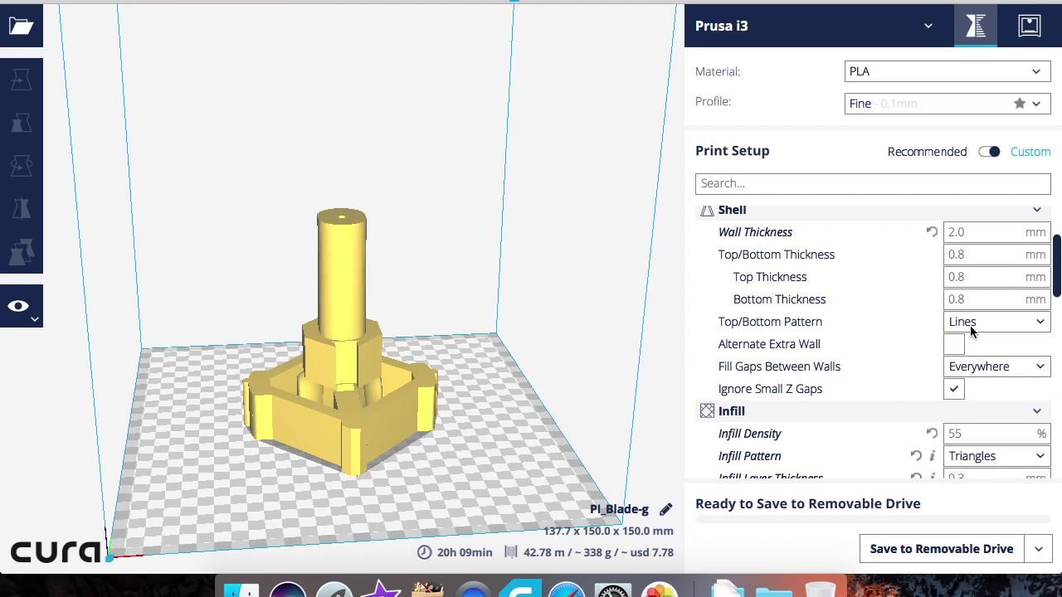
Scroll to the Infill section and begin editing the Infill Layer Thickness value.
drag(1056, 265, 1058, 312)
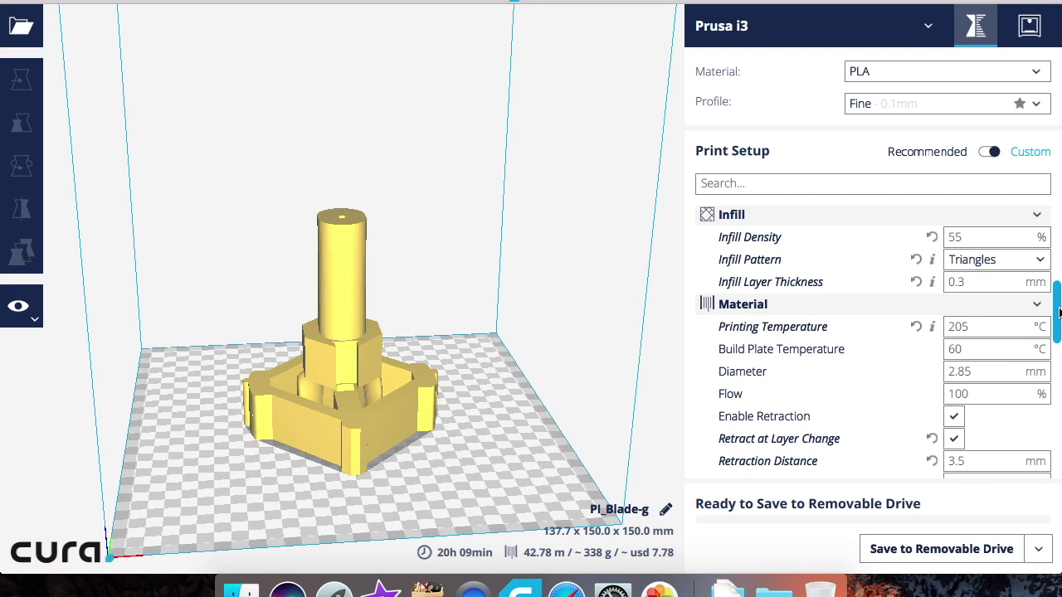
mouse_move(755, 248)
mouse_move(1006, 264)
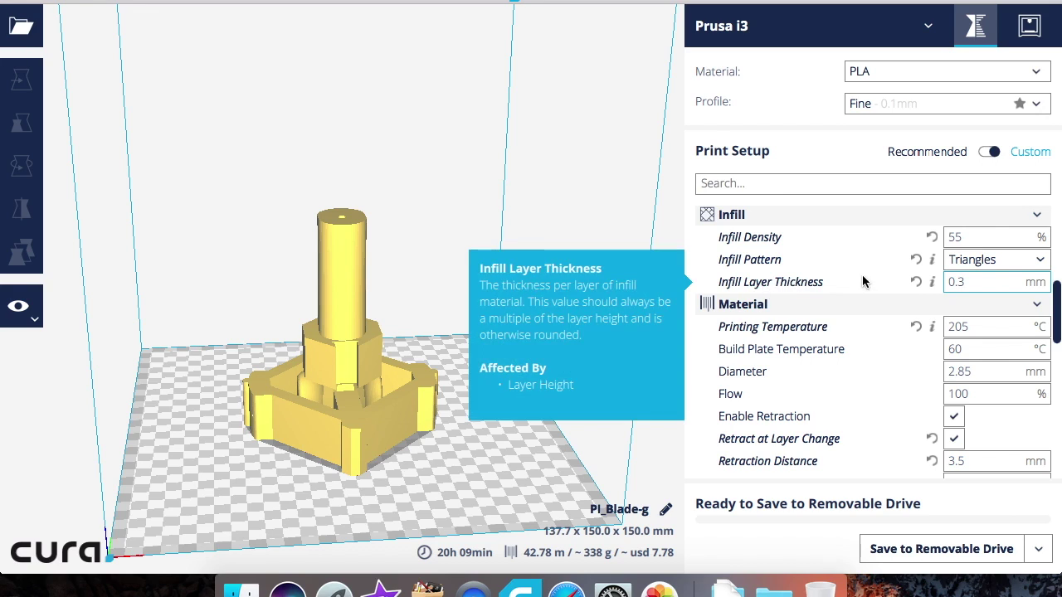
click(976, 282)
key(BackSpace)
key(BackSpace)
text(.4)
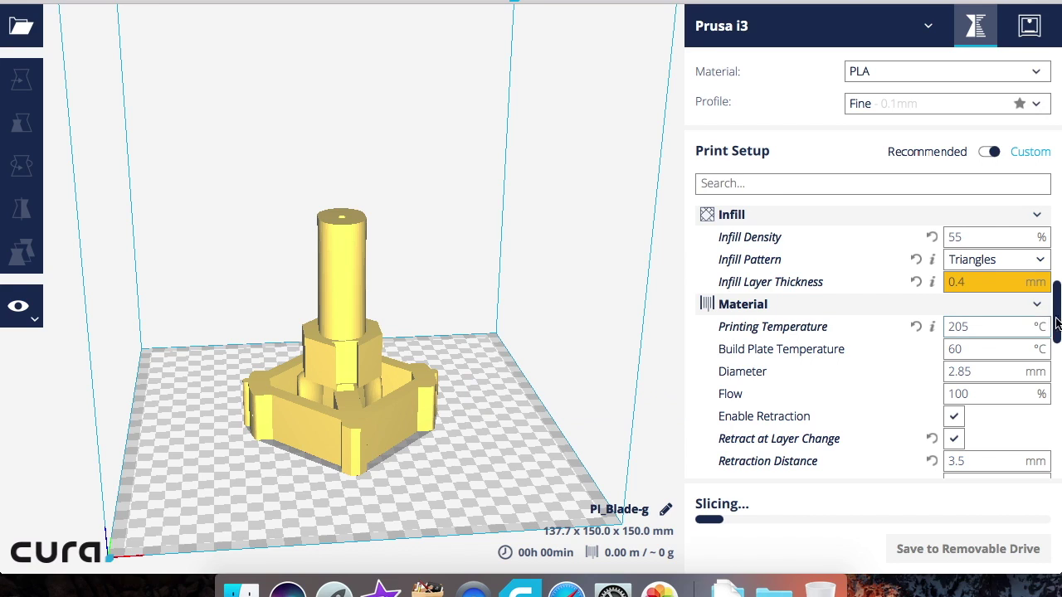
Set Infill Layer Thickness to 0.3 mm instead of 0.4 mm.
drag(1059, 313, 1058, 242)
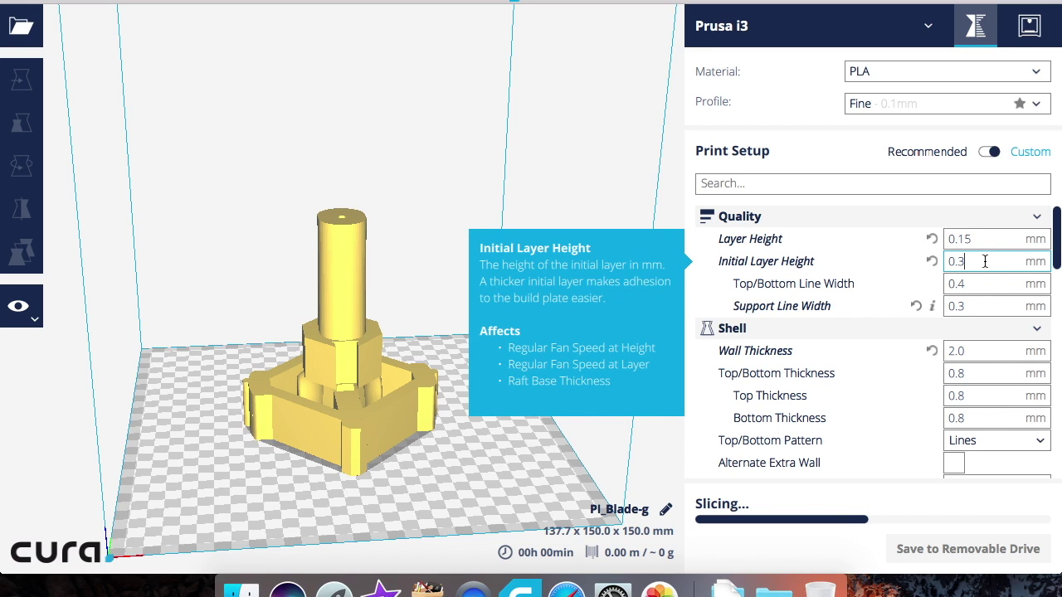
drag(1058, 240, 1058, 311)
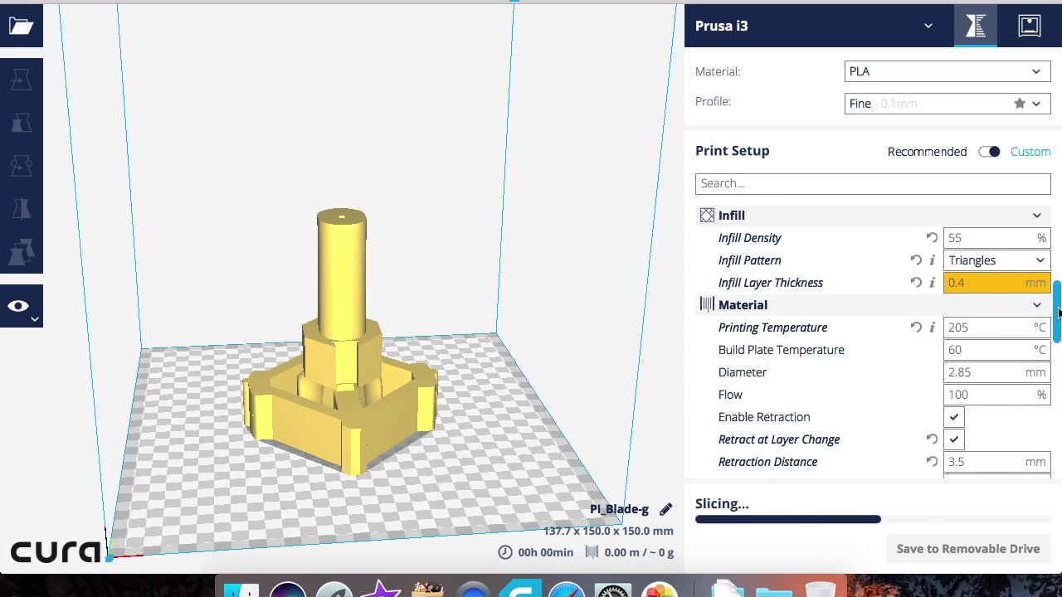
click(979, 282)
key(BackSpace)
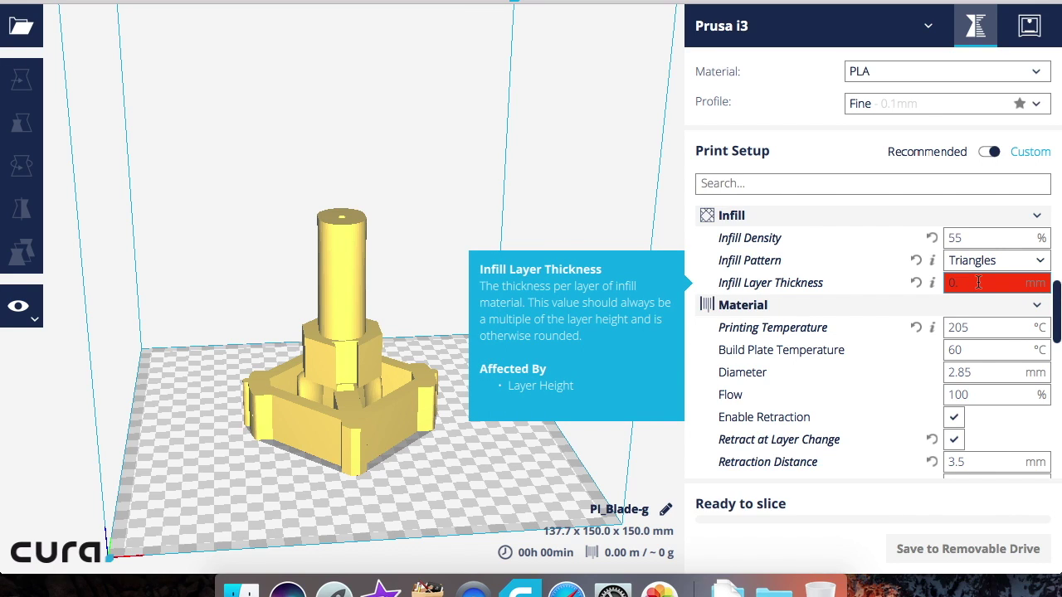
text(3)
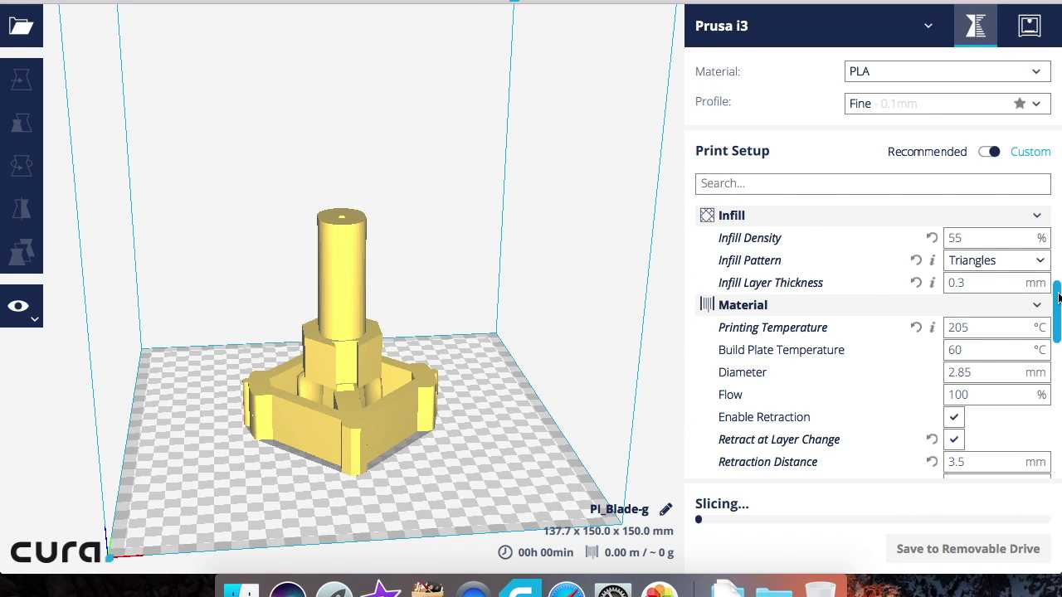
scroll(1059, 299, down, 3)
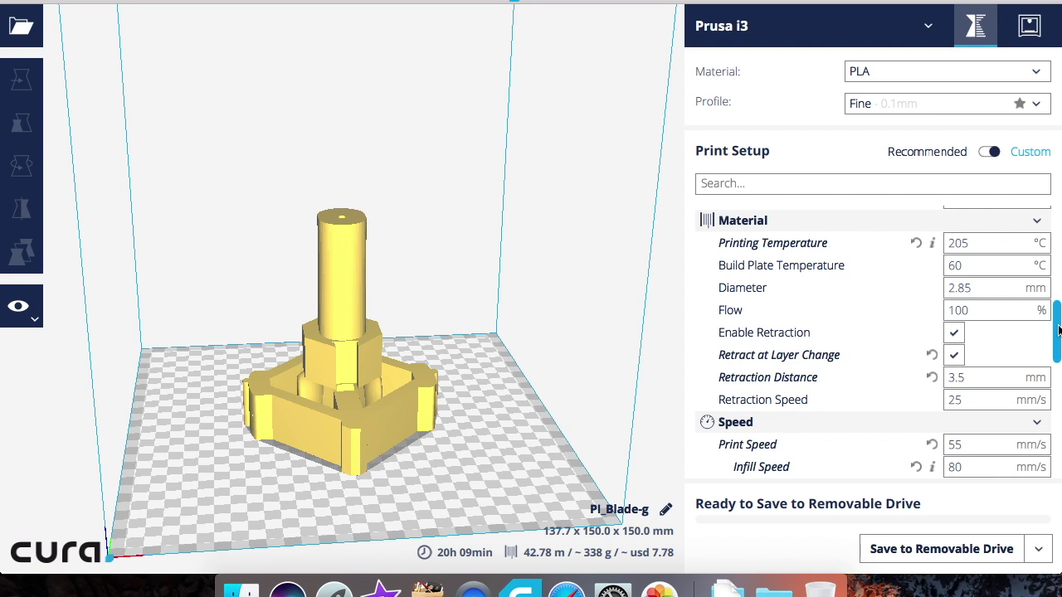
Review the Material and retraction settings (3.5 mm at 25 mm/s) while slicing finishes.
mouse_move(845, 378)
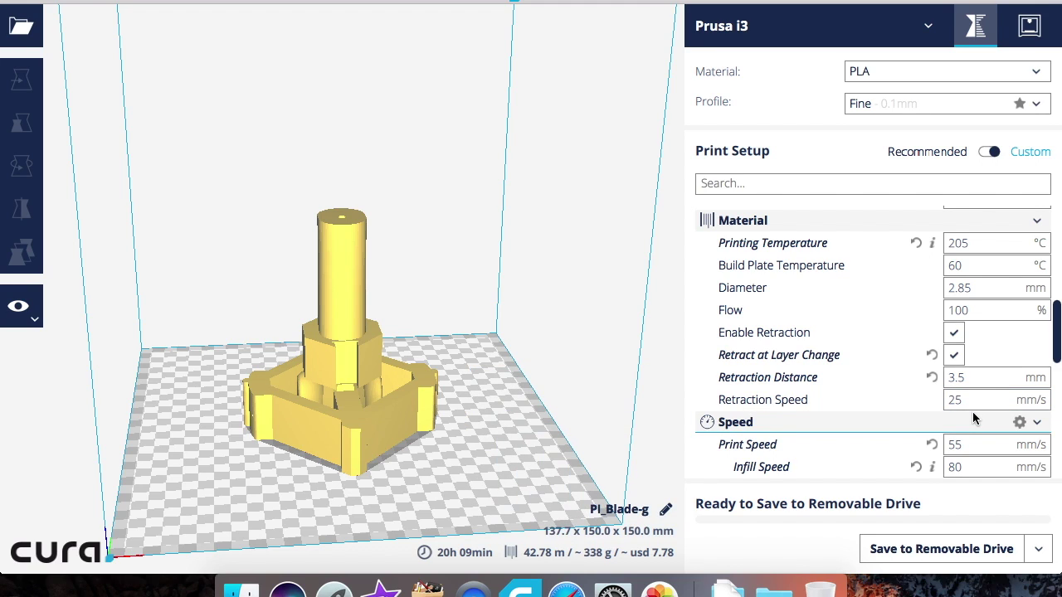
In the Speed section, change Support Speed from 55 to 80 mm/s.
drag(1051, 334, 1057, 379)
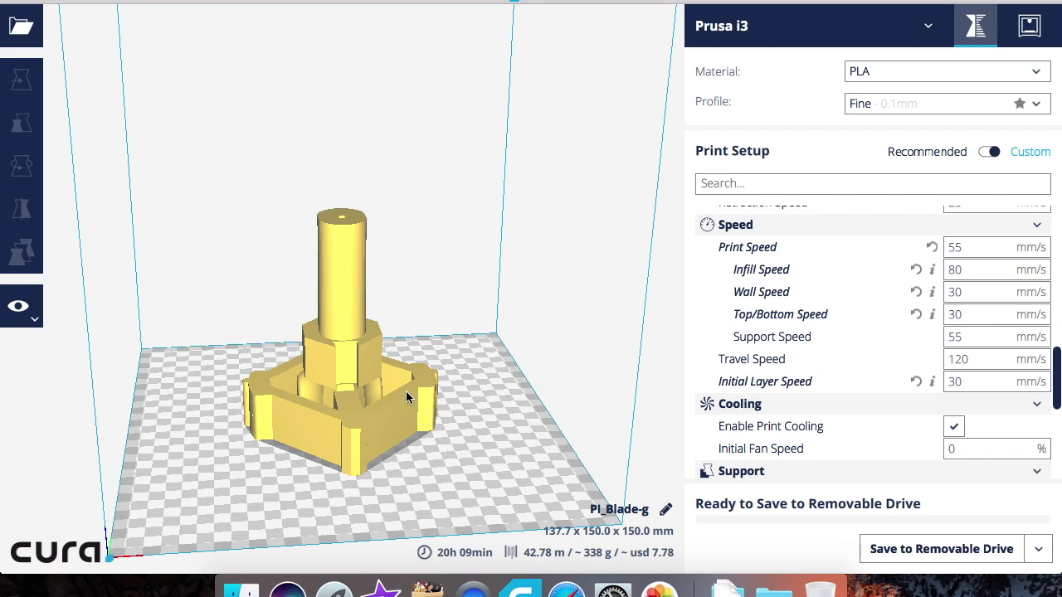
click(977, 273)
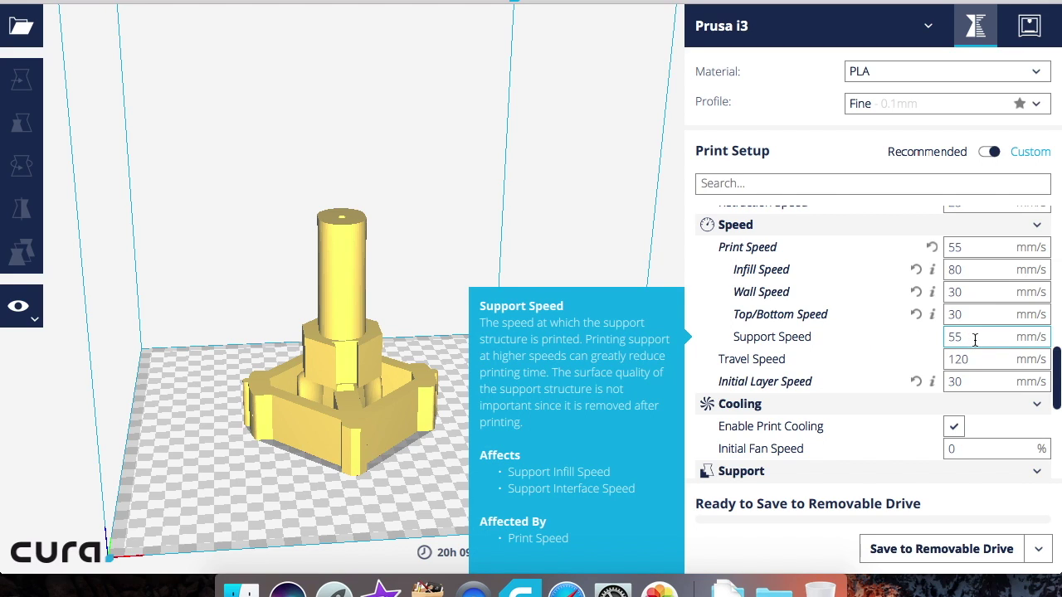
drag(974, 338, 936, 344)
text(80)
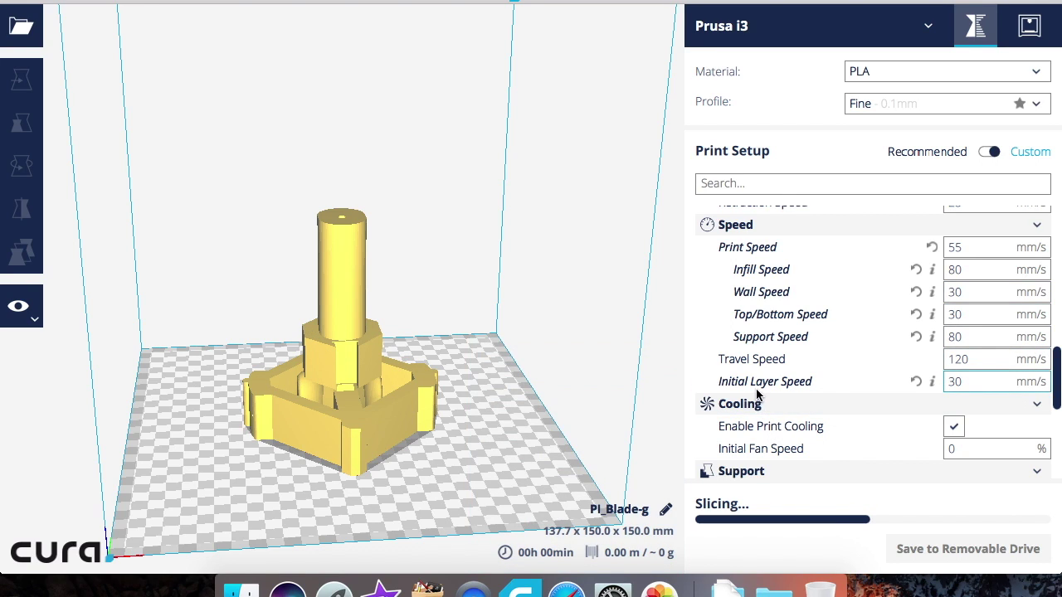
mouse_move(961, 357)
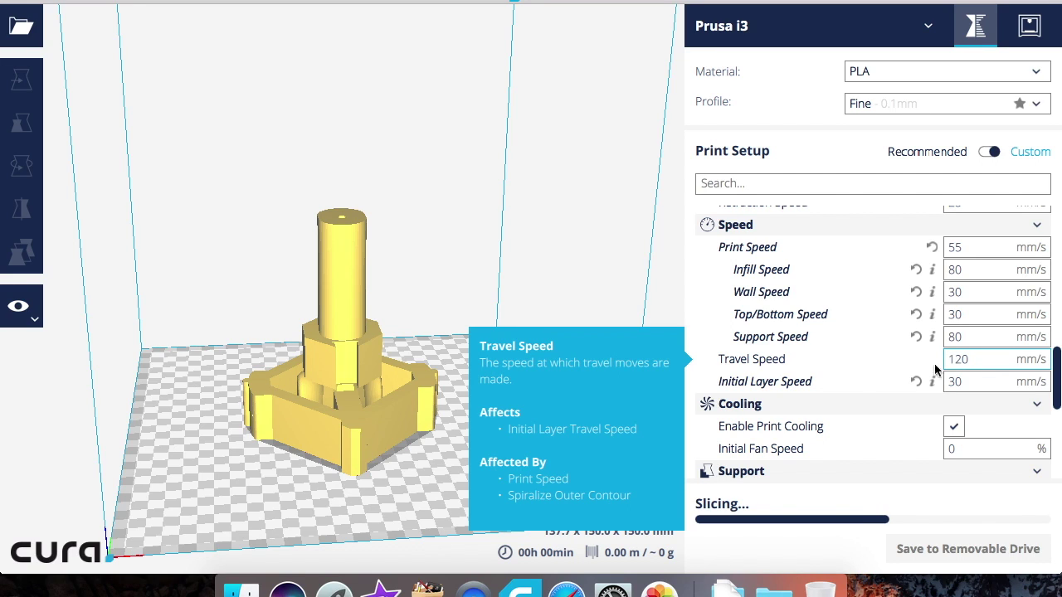
mouse_move(797, 388)
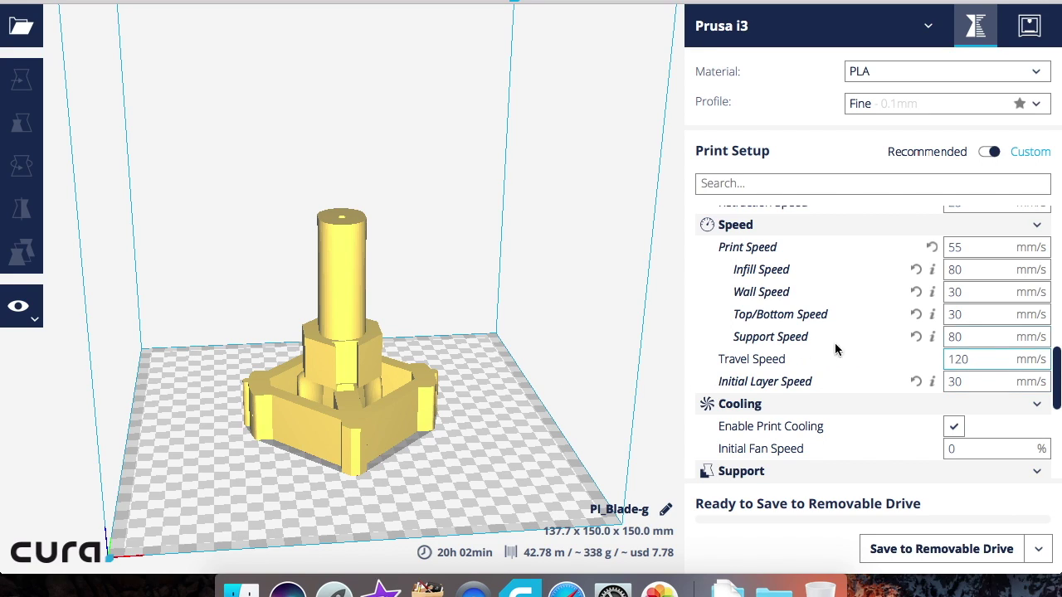
mouse_move(964, 339)
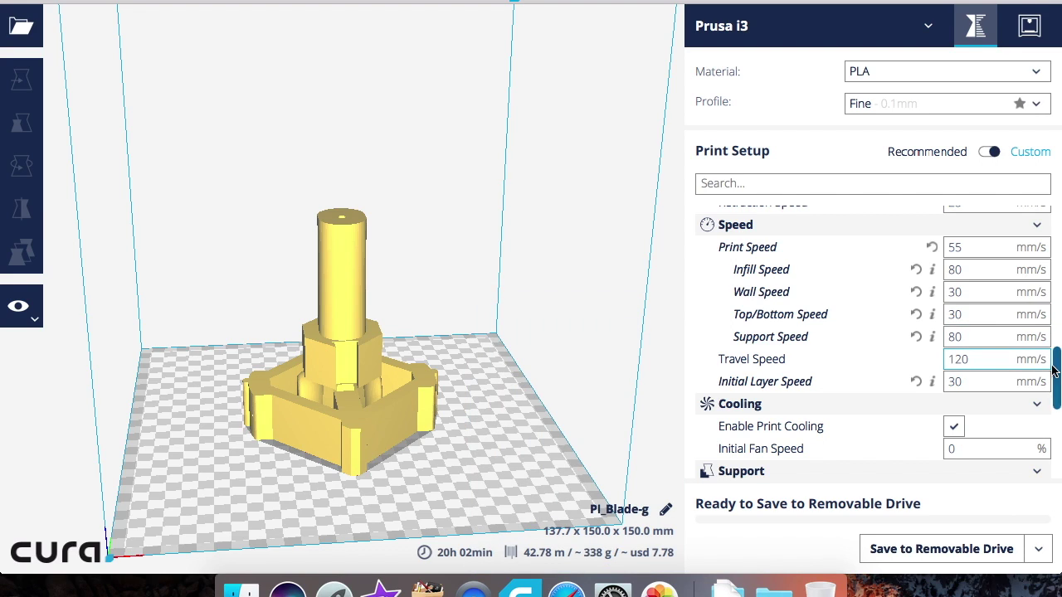
drag(1056, 376, 1056, 419)
mouse_move(743, 247)
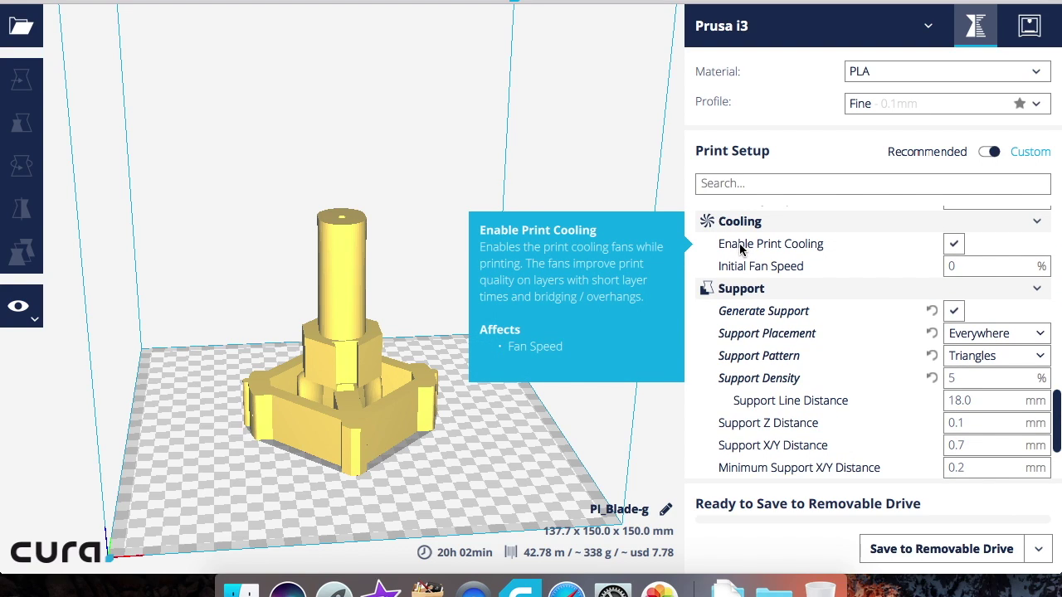
mouse_move(720, 272)
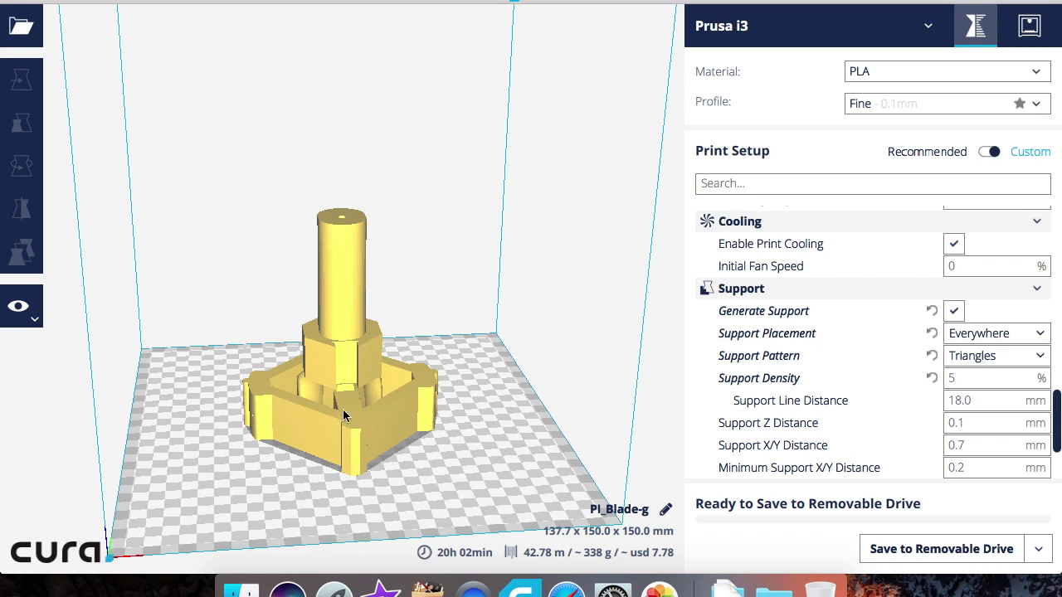
click(23, 308)
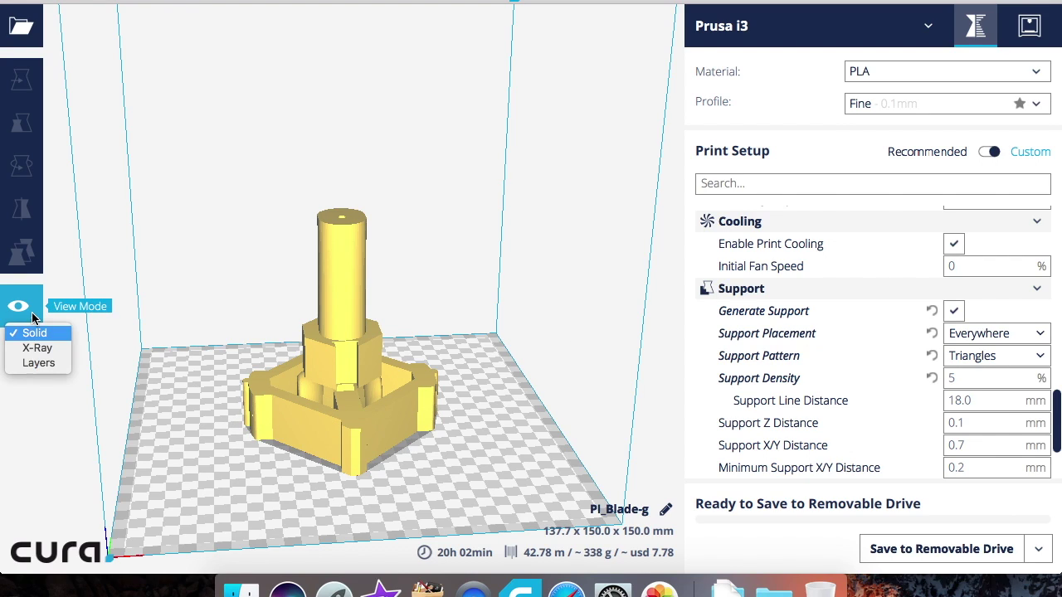
Show the Layers view with the colour scheme set to Line Type.
click(29, 364)
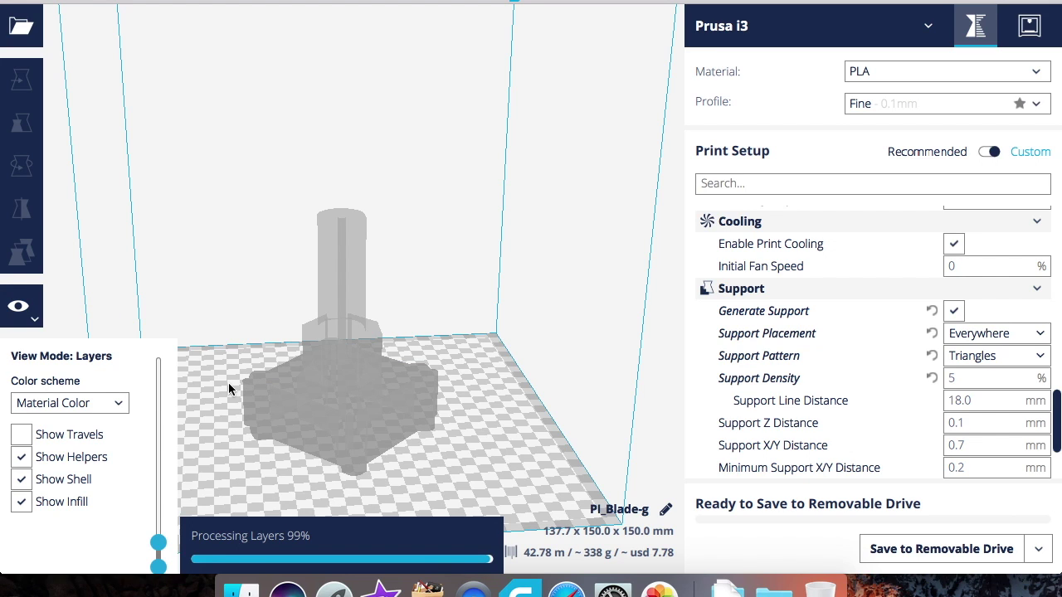
right_drag(228, 382, 228, 424)
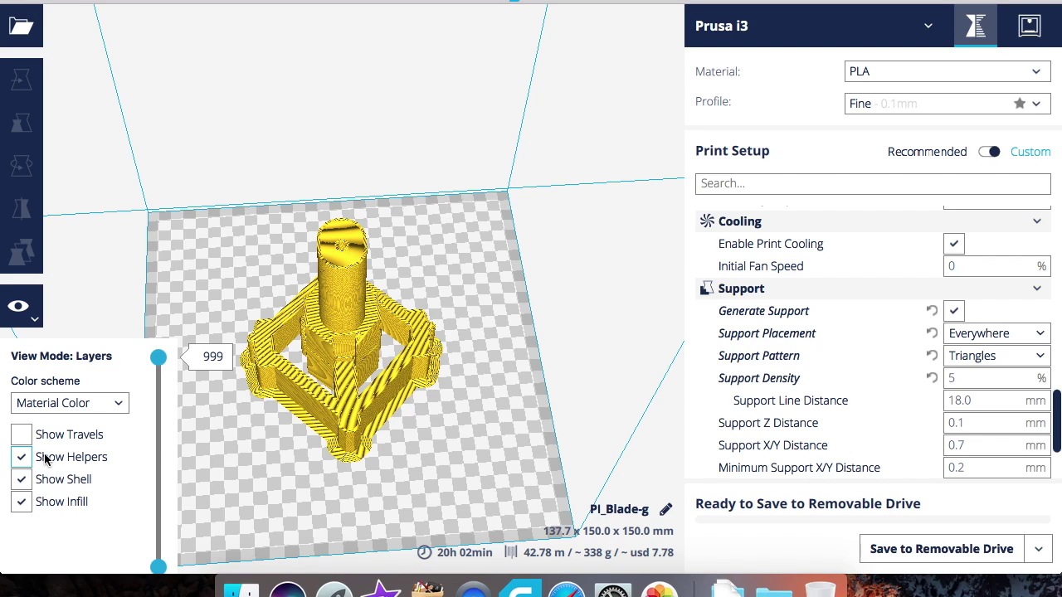
click(118, 405)
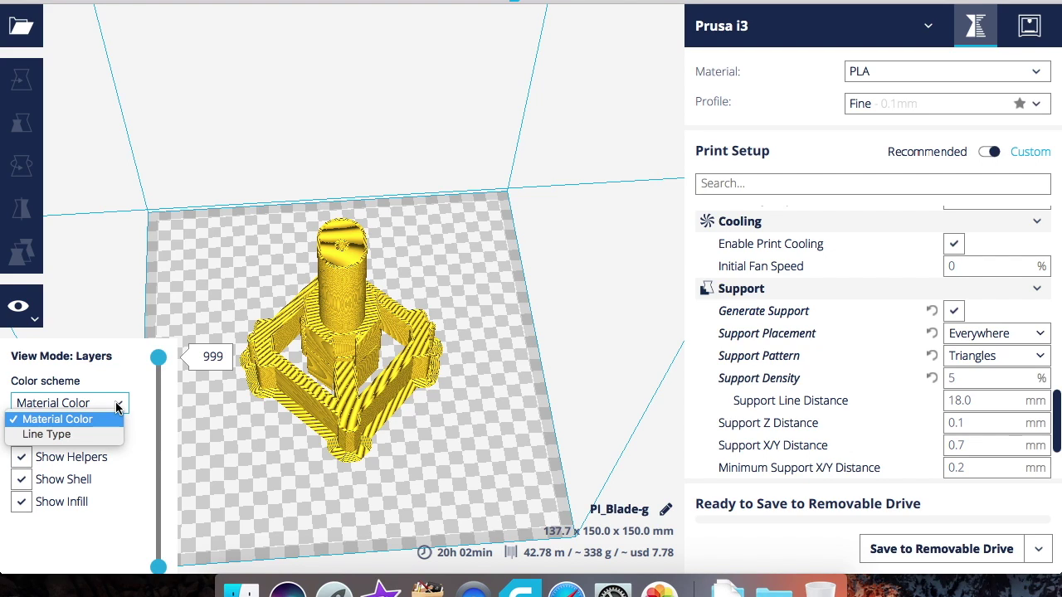
click(83, 435)
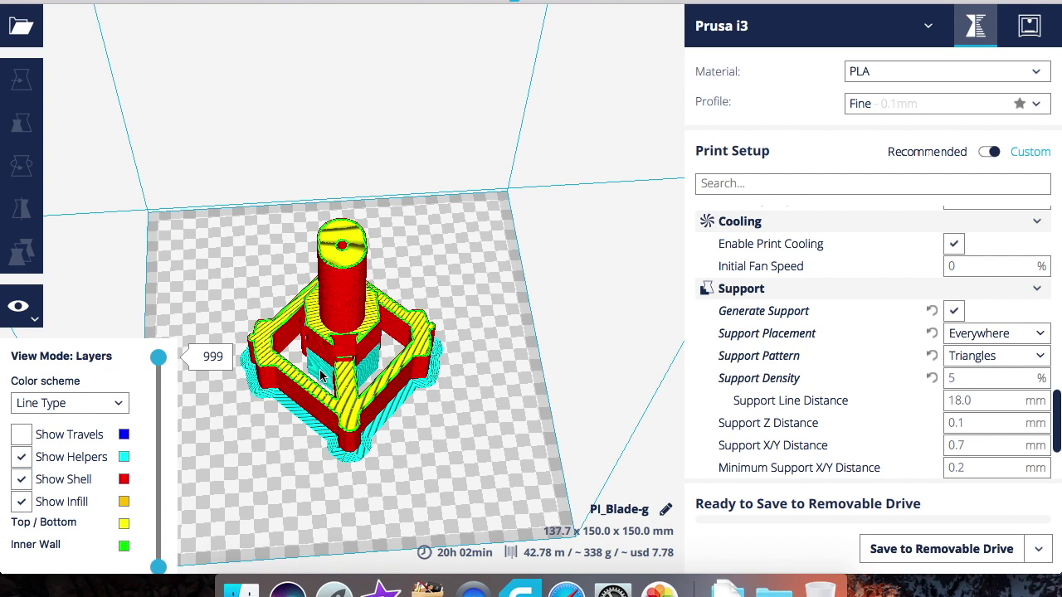
Zoom and orbit to inspect the hilt's walls, infill and support paths.
scroll(323, 377, down, 5)
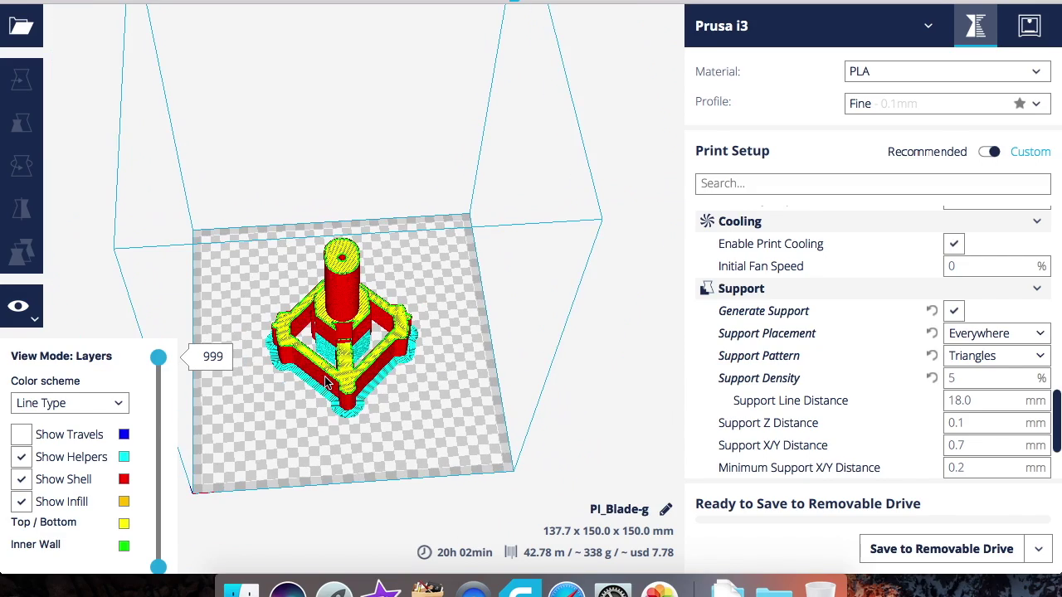
scroll(326, 383, up, 10)
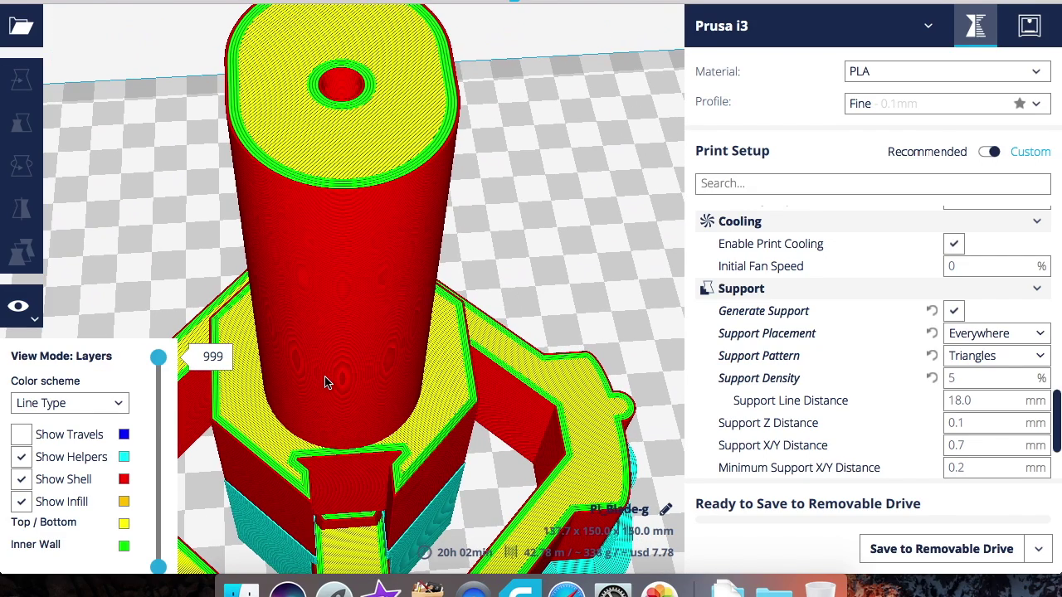
right_drag(326, 383, 295, 500)
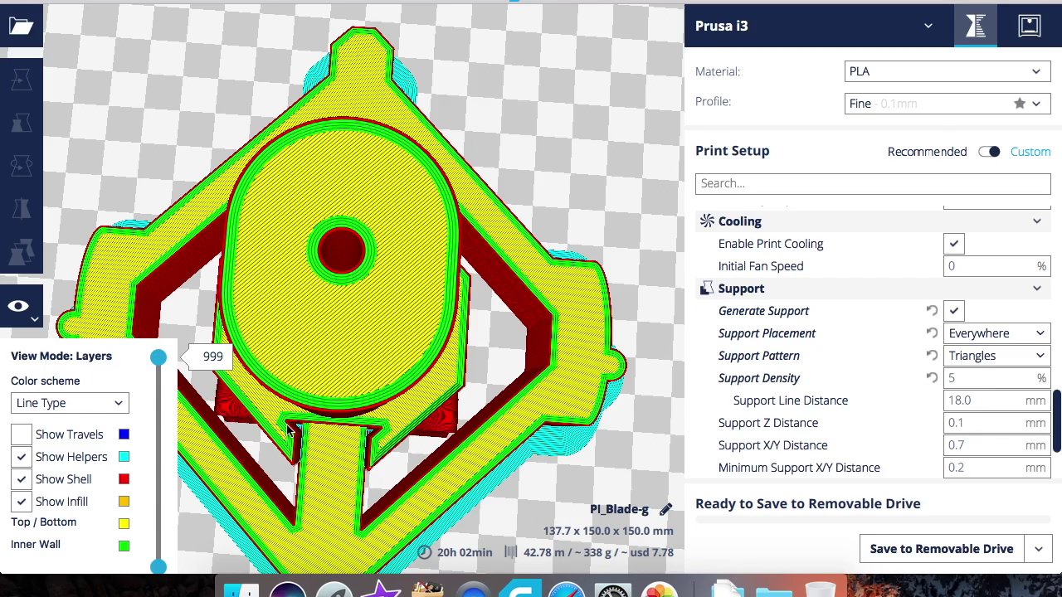
right_drag(288, 430, 430, 309)
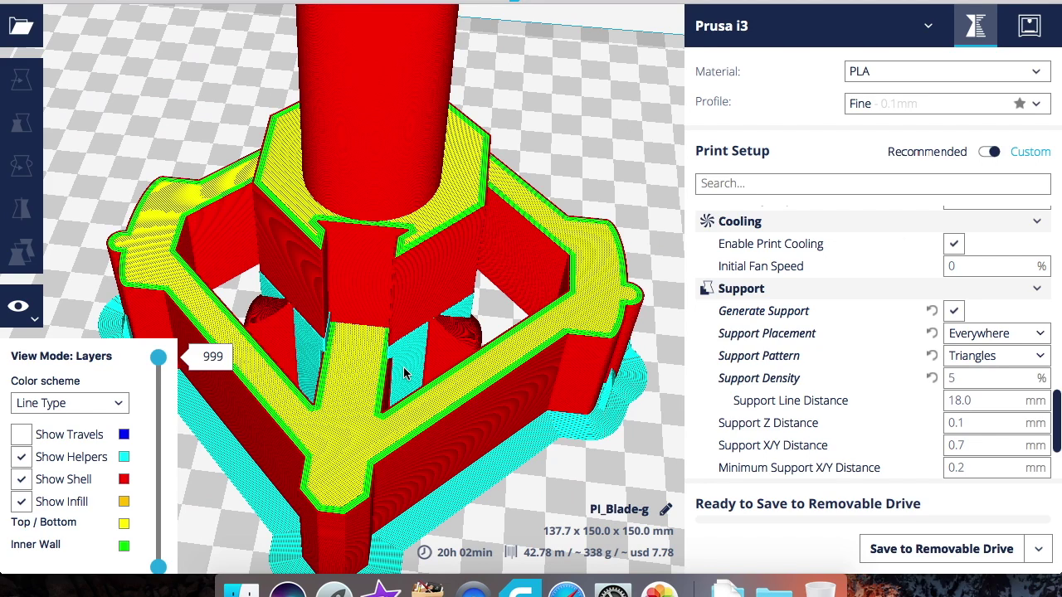
mouse_move(905, 245)
mouse_move(962, 333)
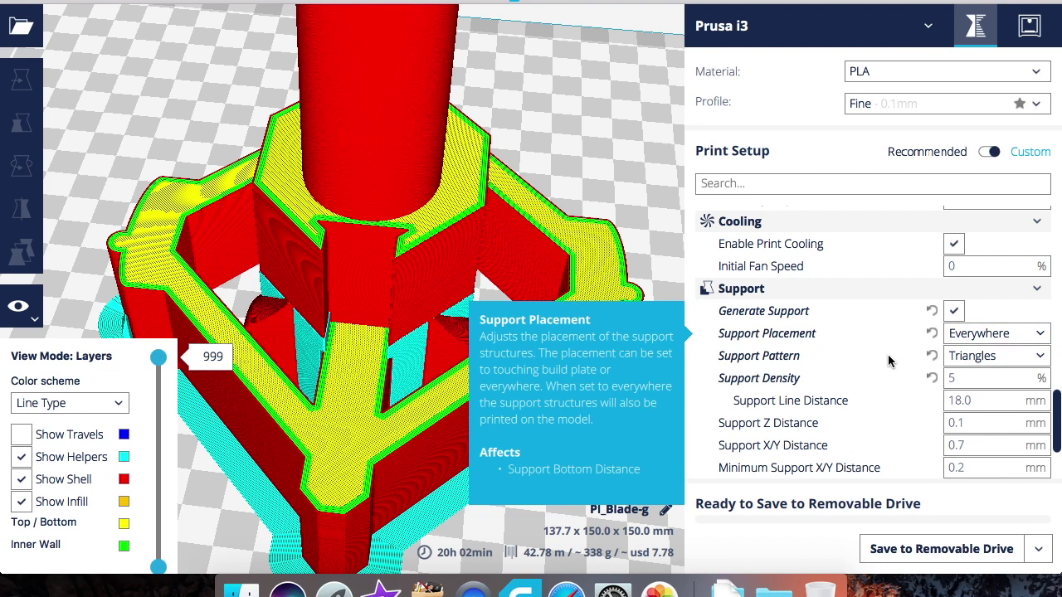
mouse_move(727, 367)
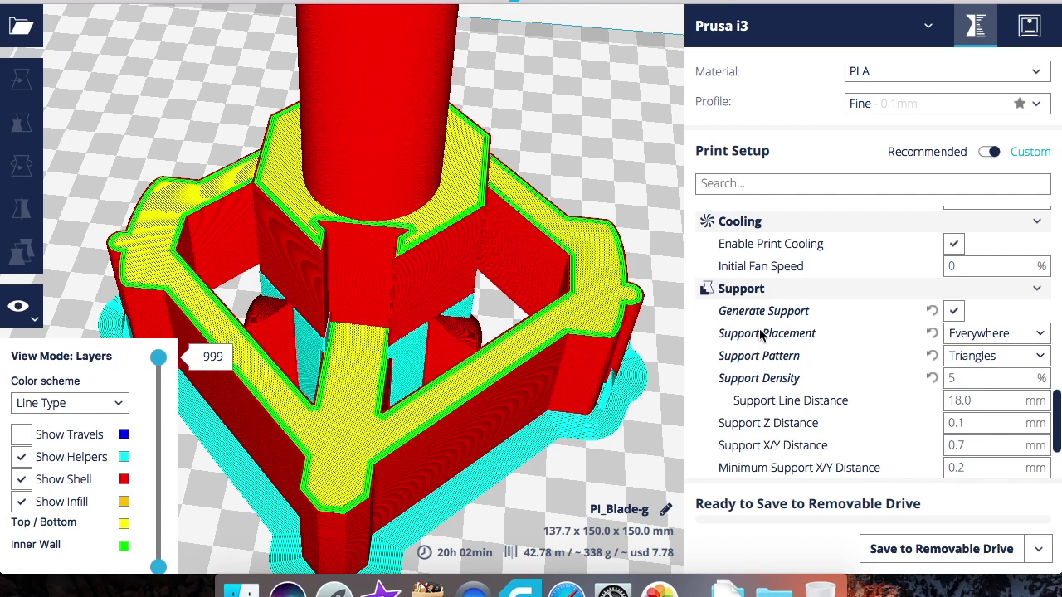
mouse_move(963, 379)
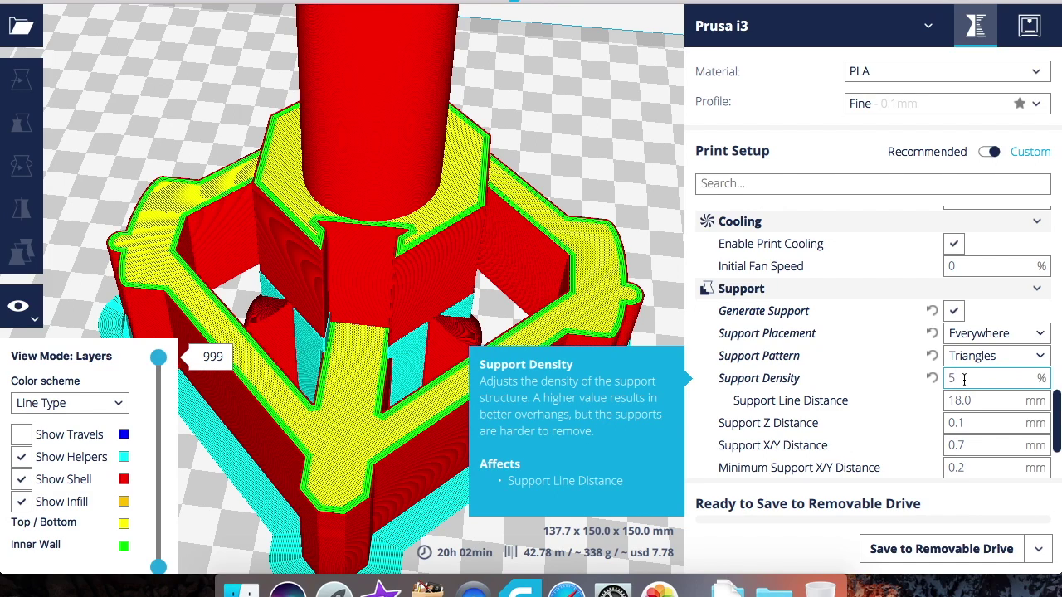
click(964, 379)
mouse_move(993, 419)
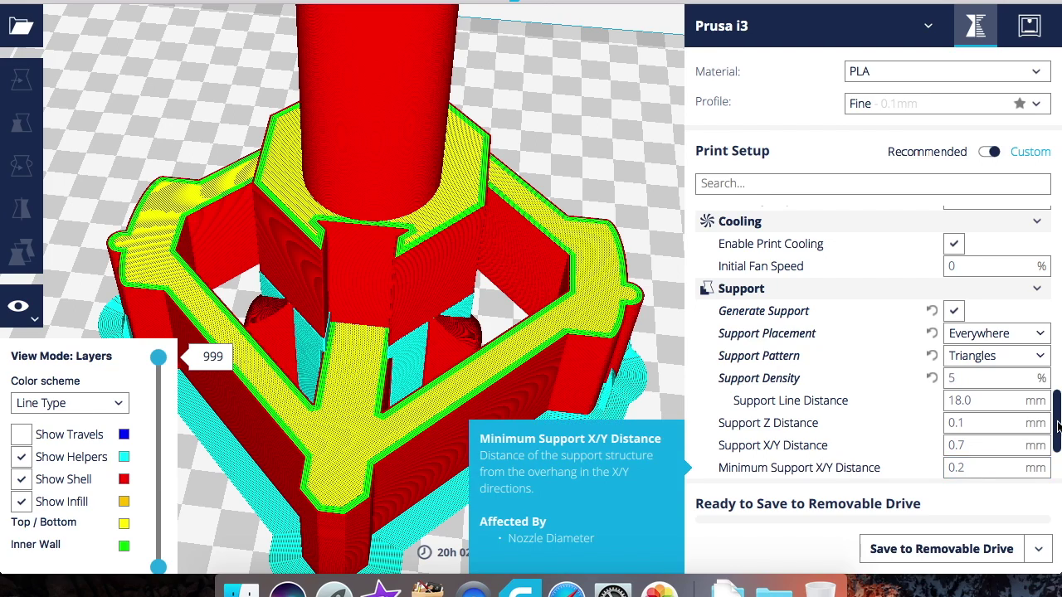
drag(1057, 426, 1057, 462)
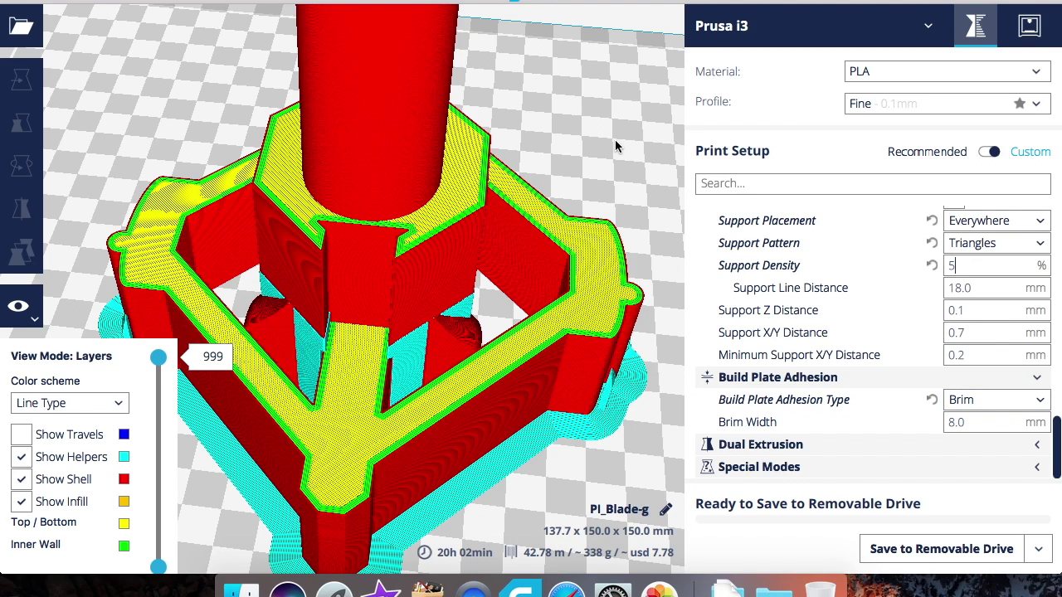
Switch the view mode from Layers to Solid and zoom out over the build plate.
click(37, 318)
click(37, 319)
click(37, 318)
click(35, 322)
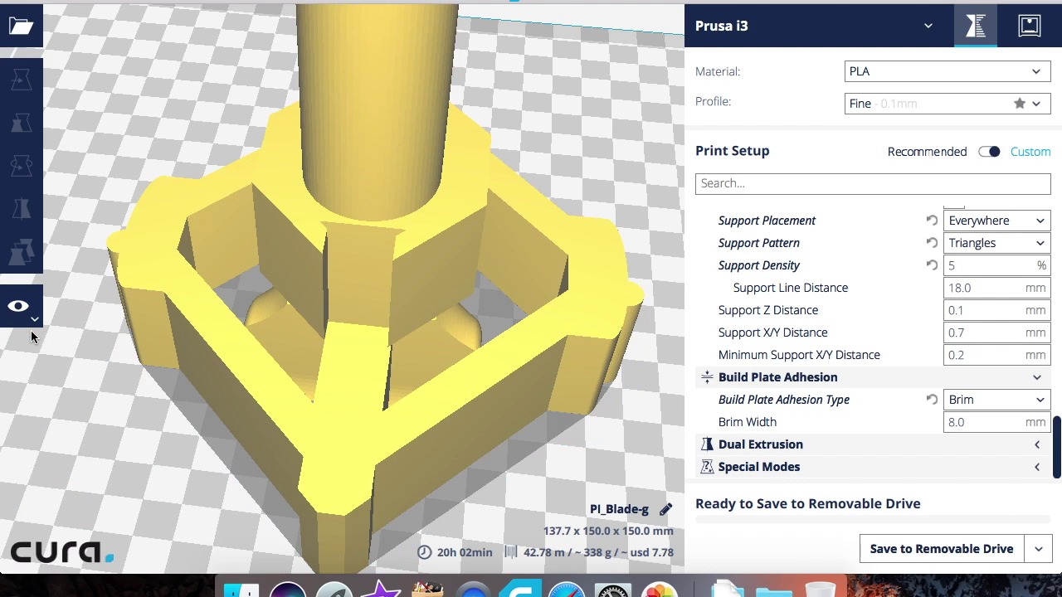
scroll(30, 330, down, 6)
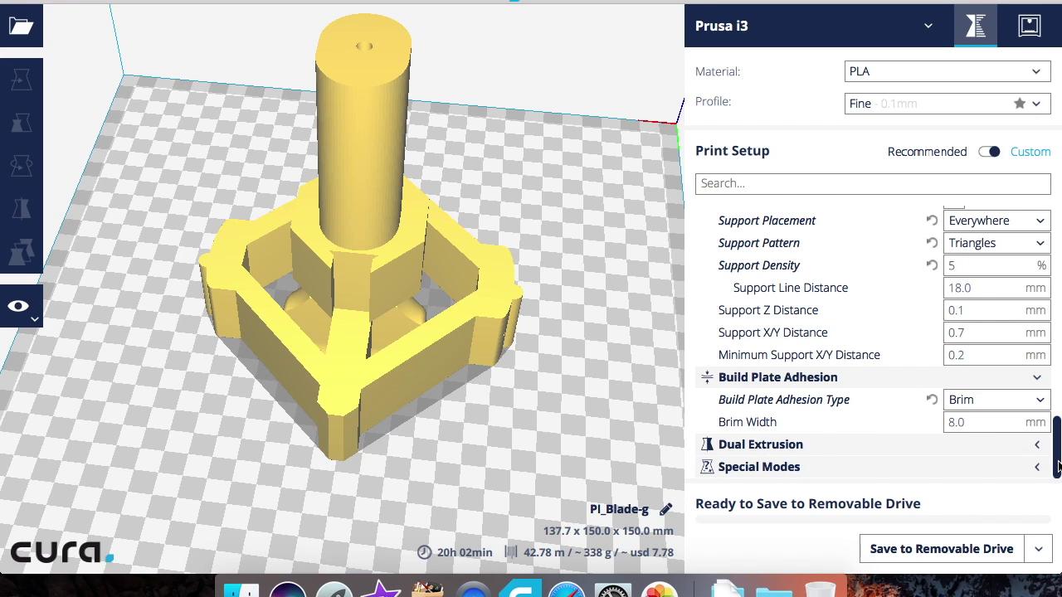
scroll(1058, 463, up, 8)
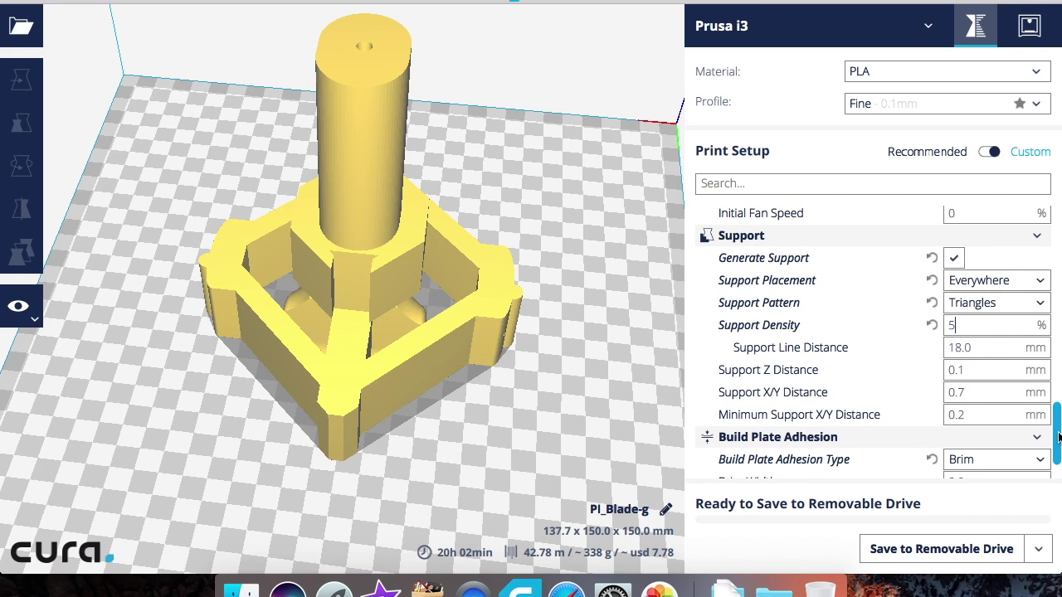
scroll(879, 343, up, 10)
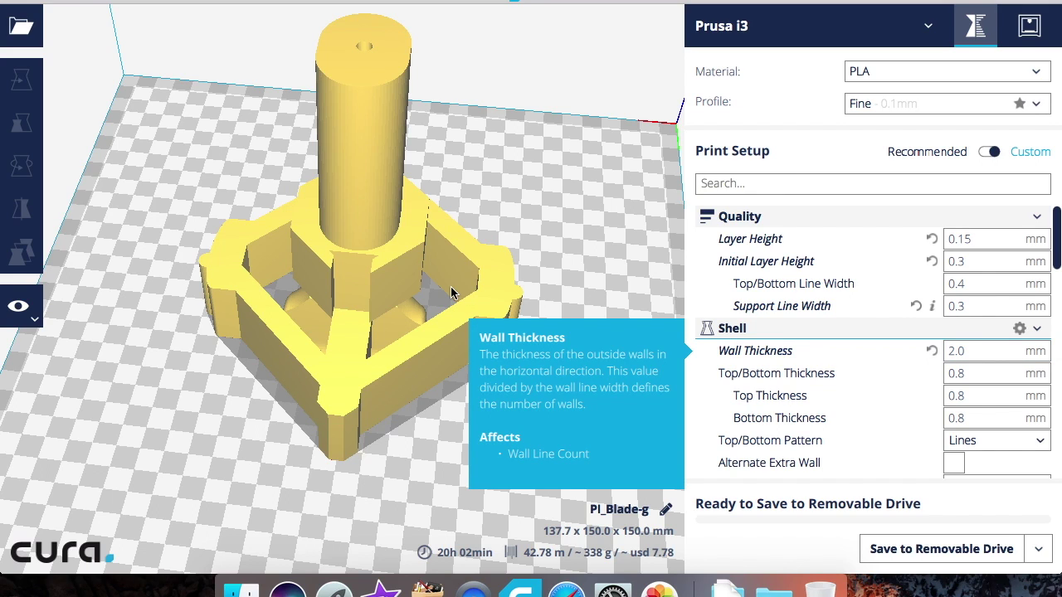
click(1019, 218)
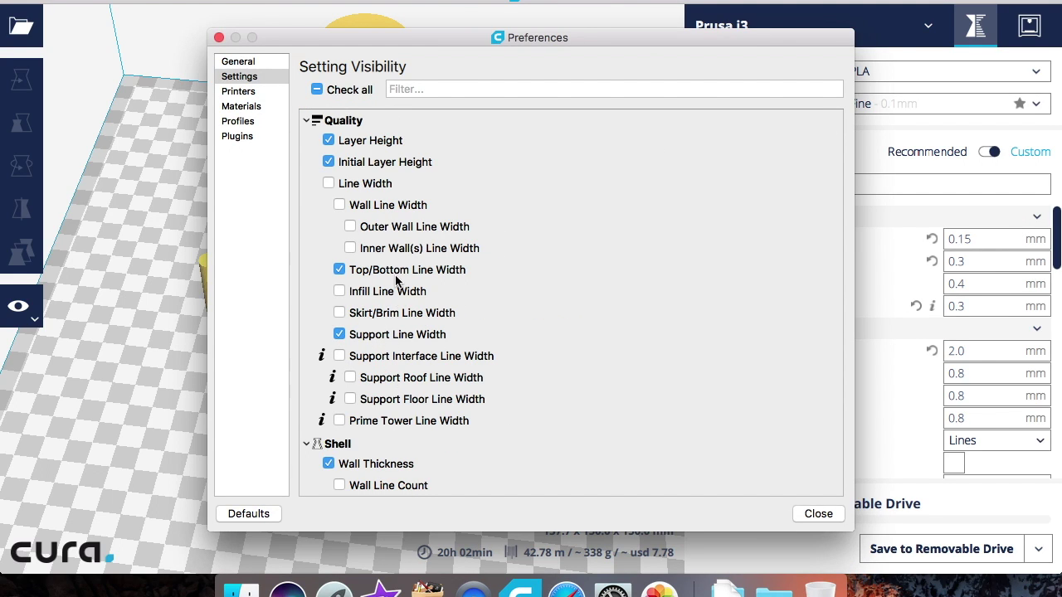
click(220, 38)
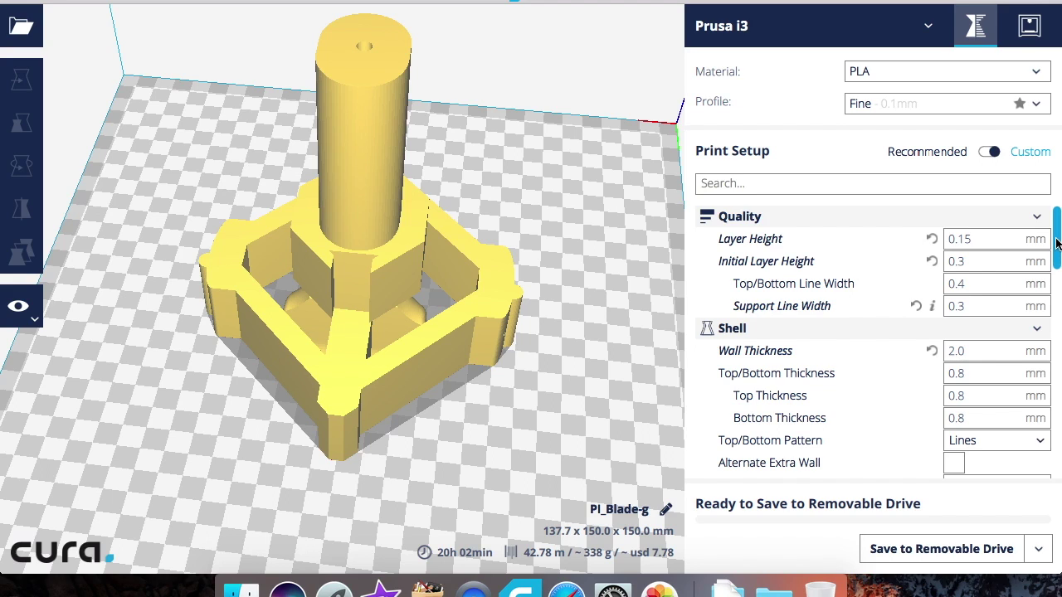
scroll(1057, 348, down, 10)
scroll(1057, 446, down, 5)
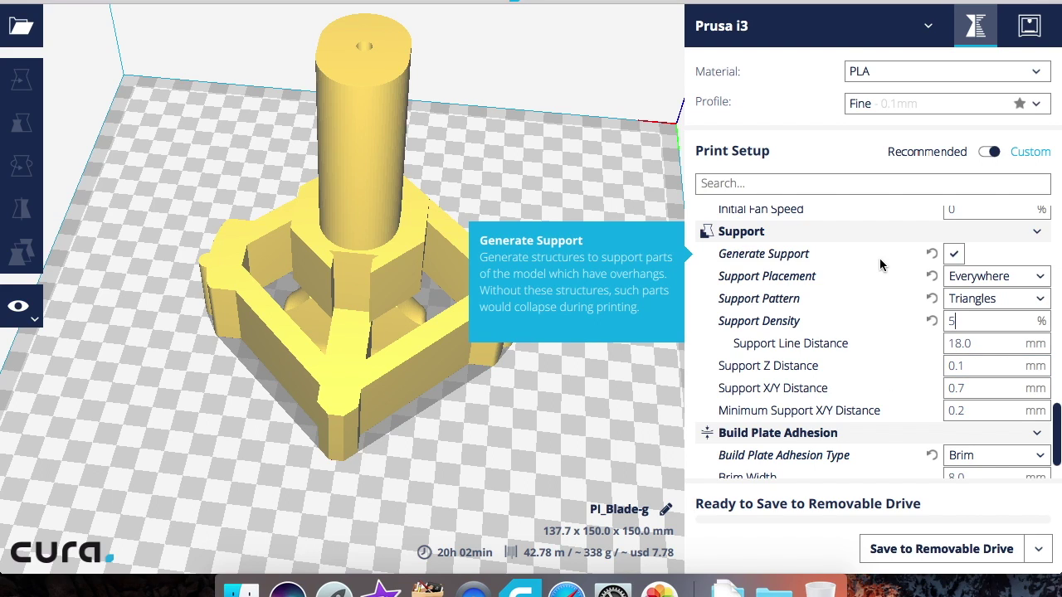
click(1037, 105)
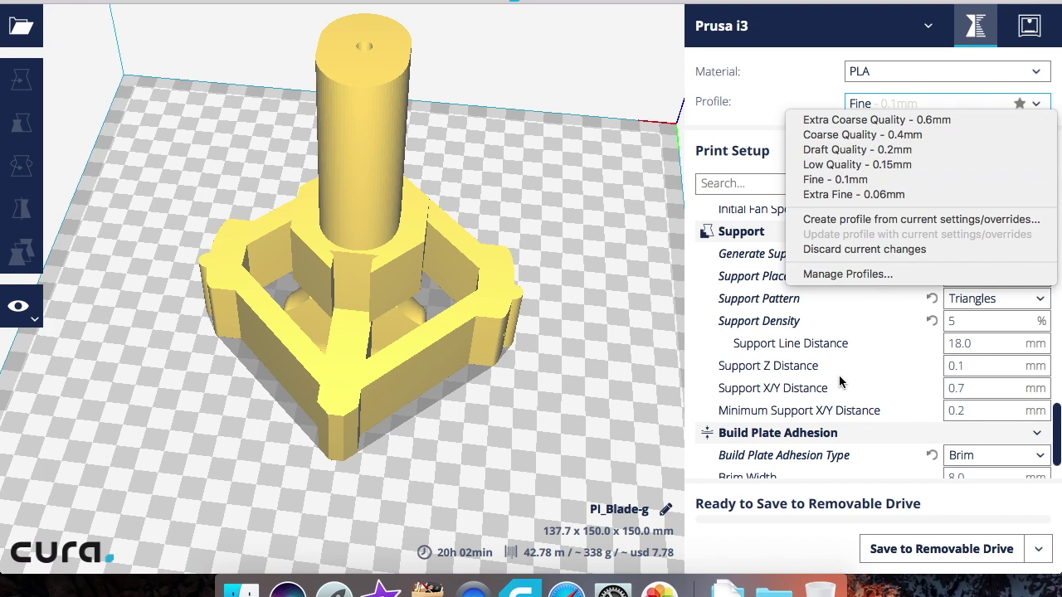
click(886, 378)
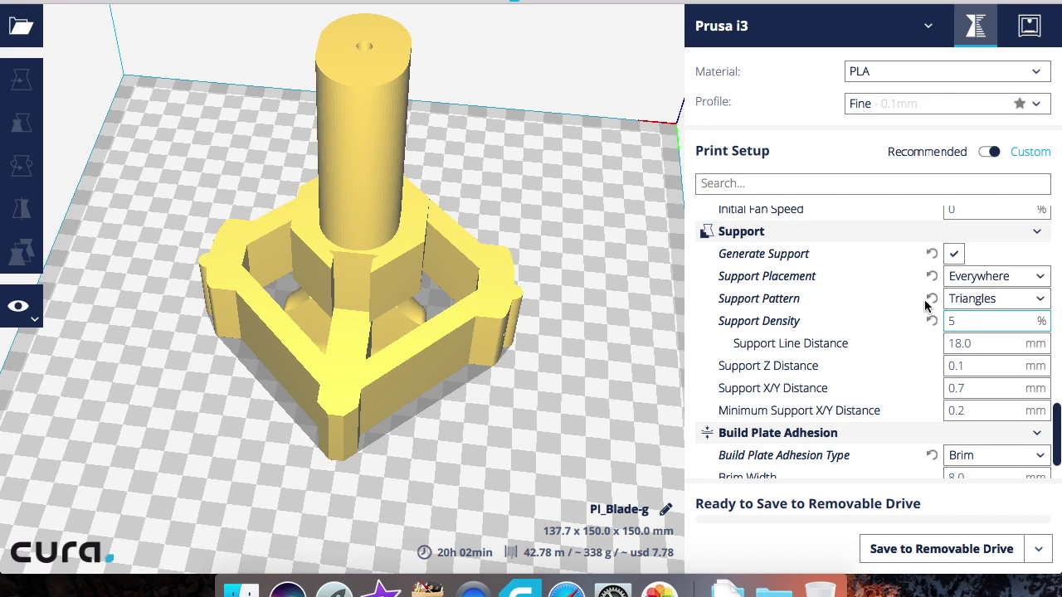
mouse_move(926, 306)
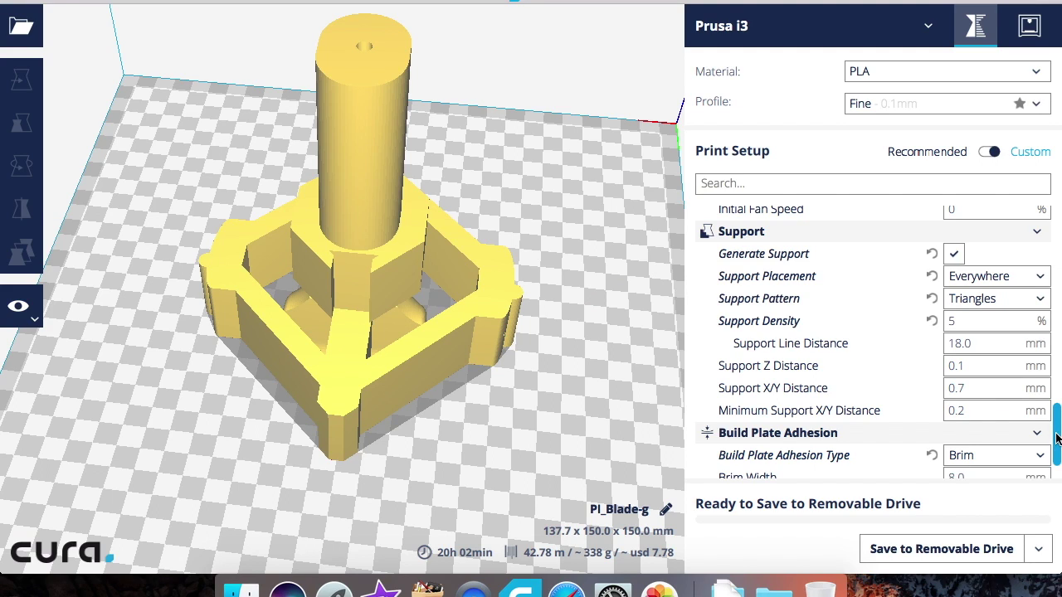
scroll(1058, 438, up, 1)
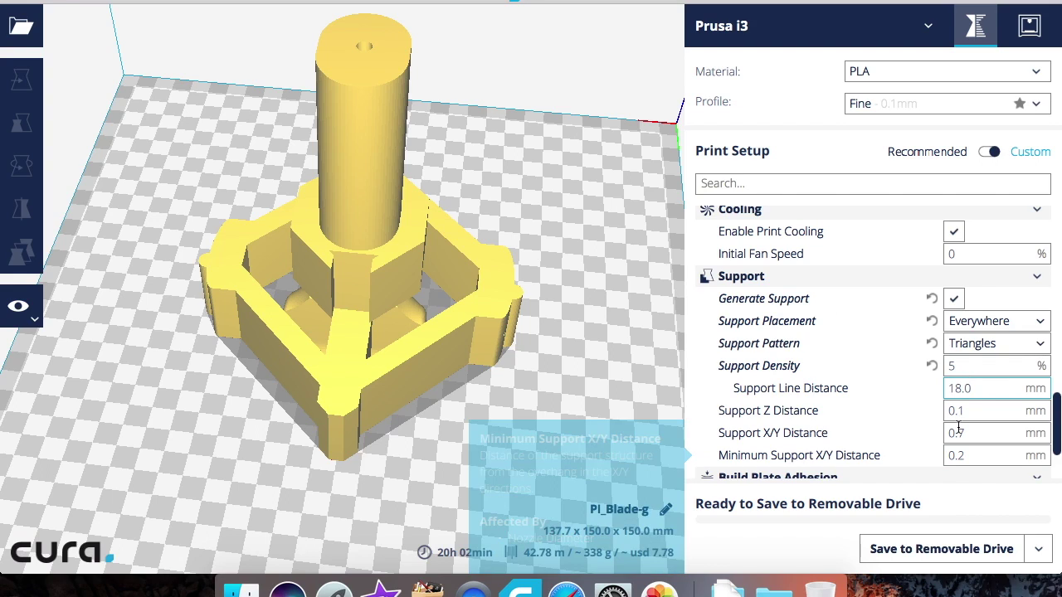
mouse_move(941, 398)
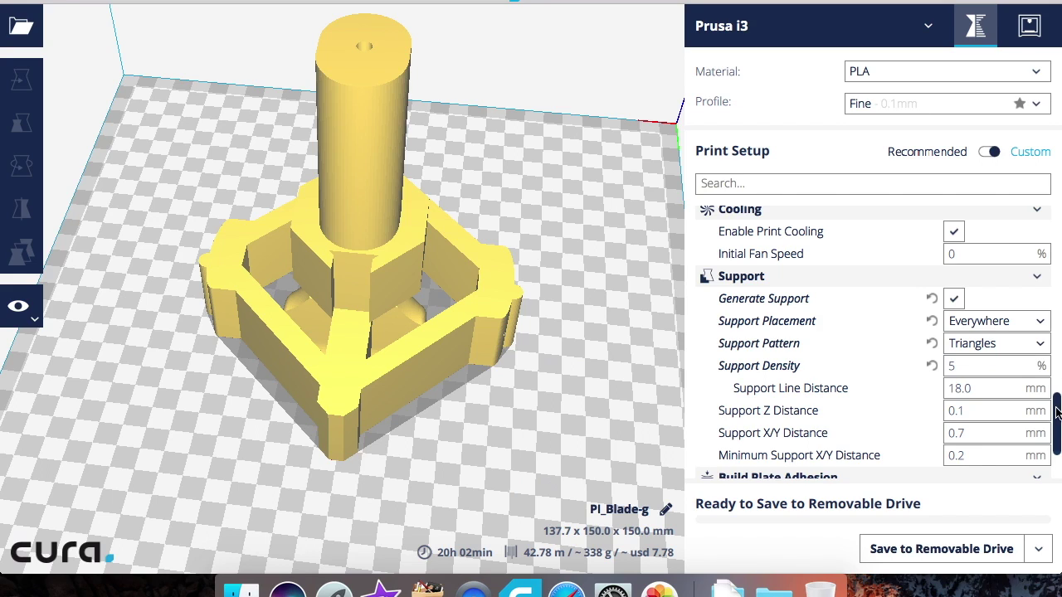
drag(1057, 413, 1058, 315)
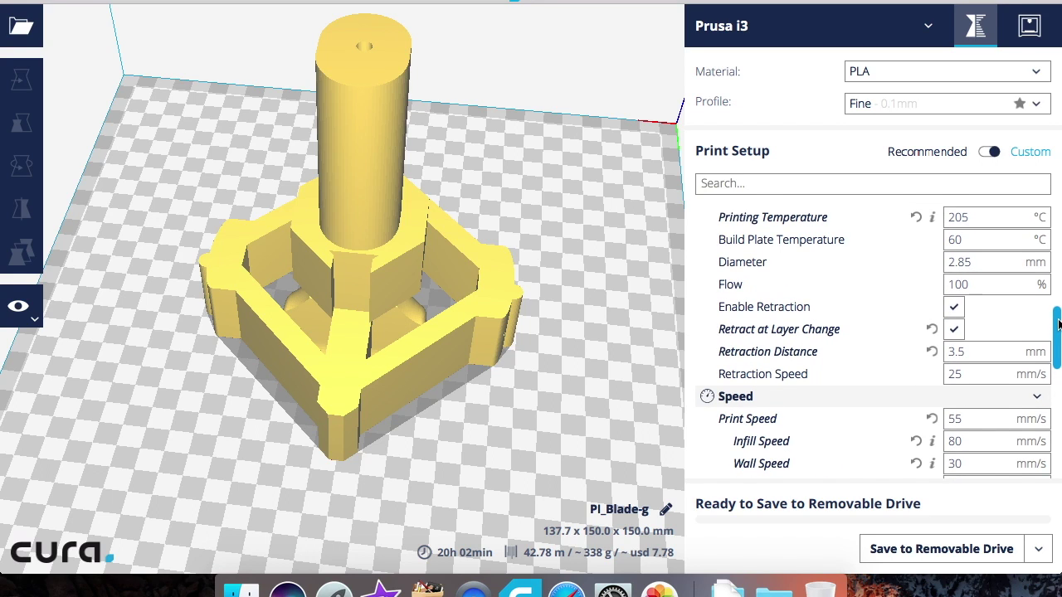
scroll(845, 372, up, 1)
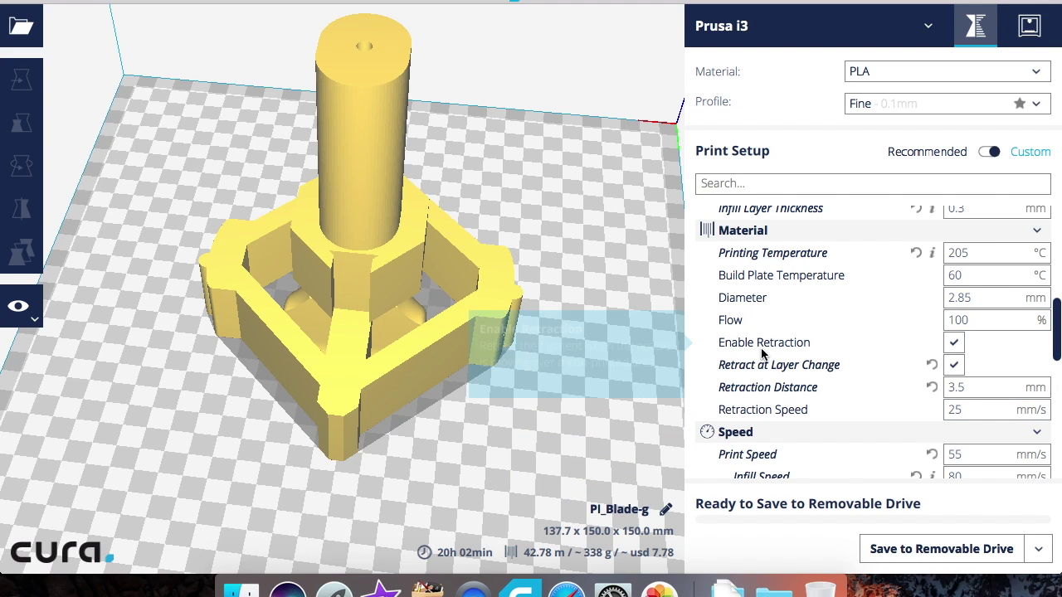
click(973, 408)
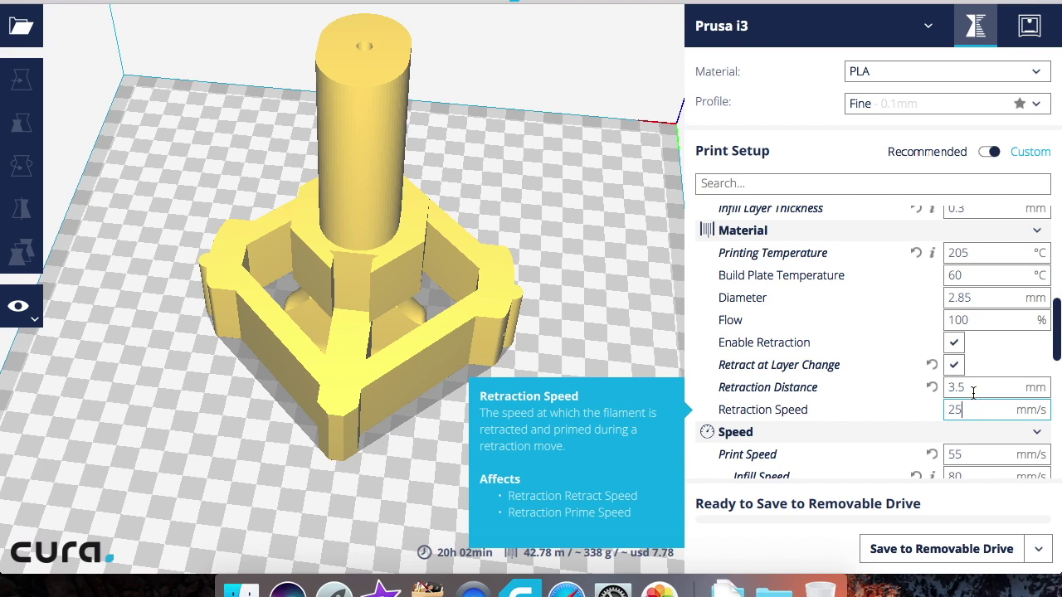
click(974, 388)
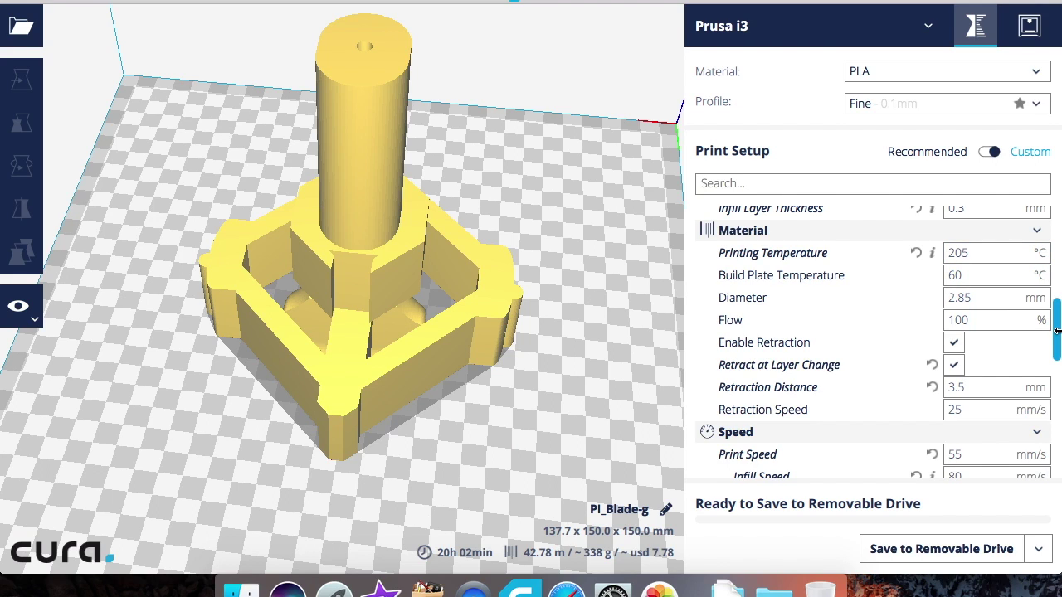
drag(1057, 321, 1057, 264)
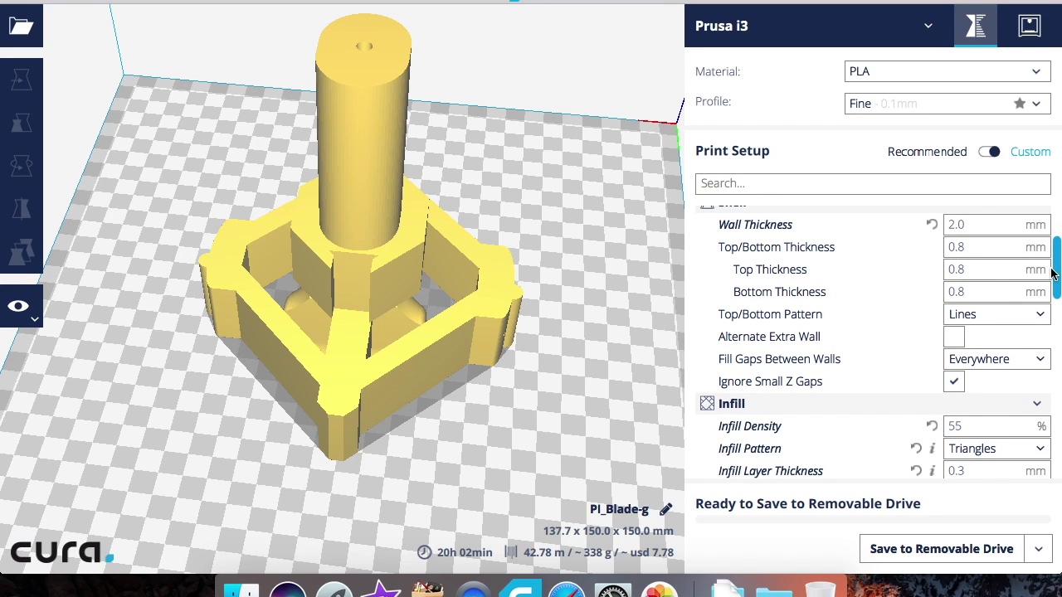
mouse_move(993, 273)
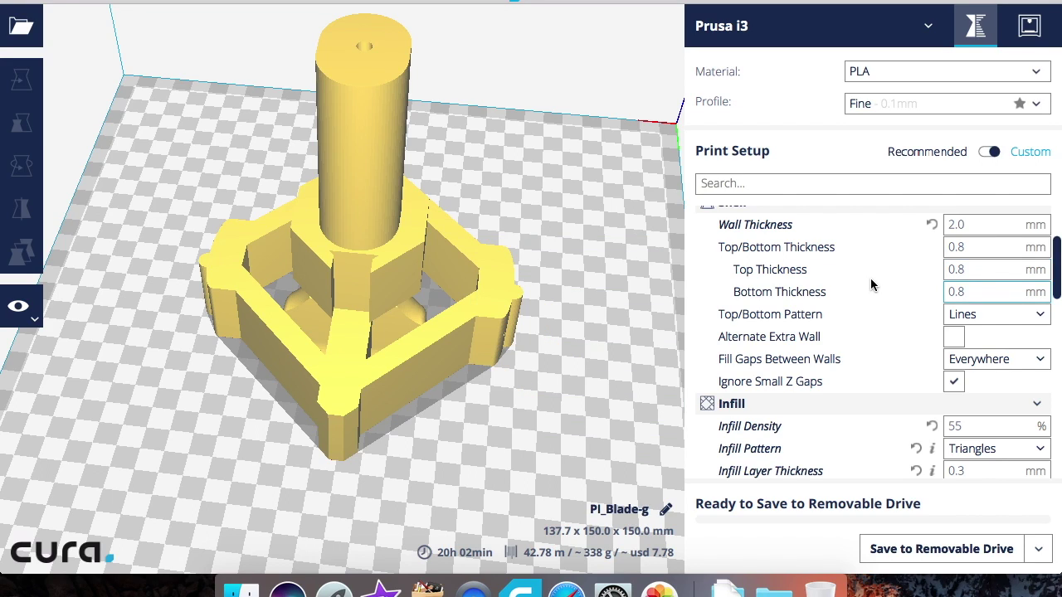
drag(1056, 258, 1056, 230)
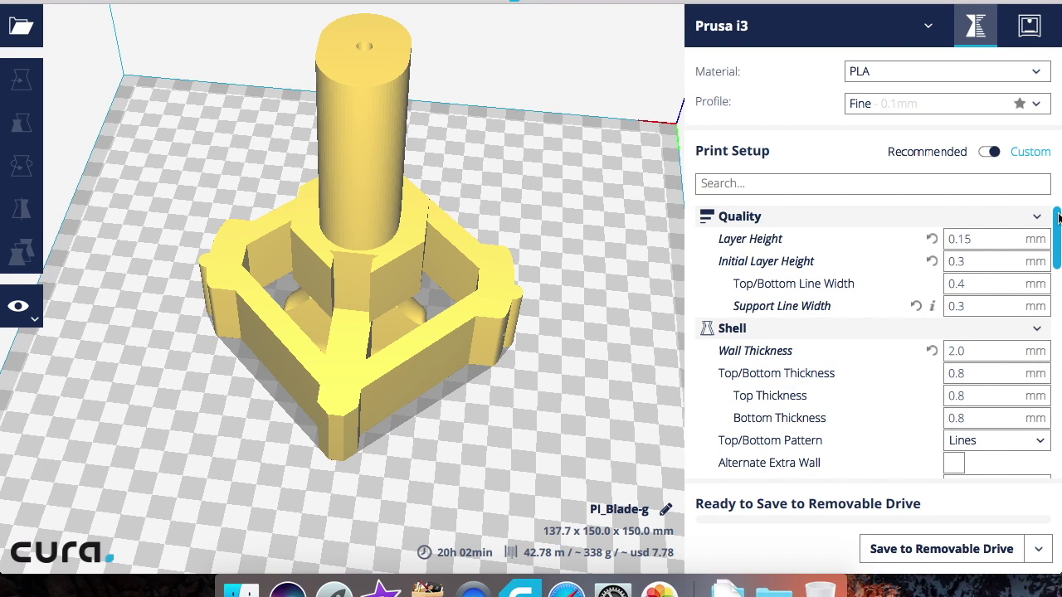
mouse_move(994, 240)
scroll(1058, 220, down, 10)
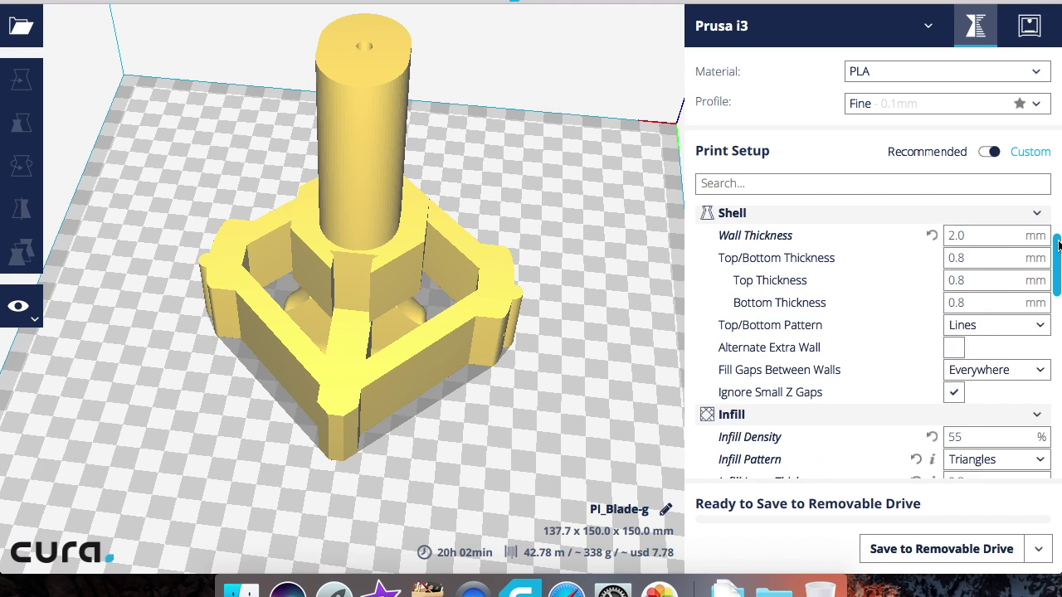
scroll(1058, 435, down, 8)
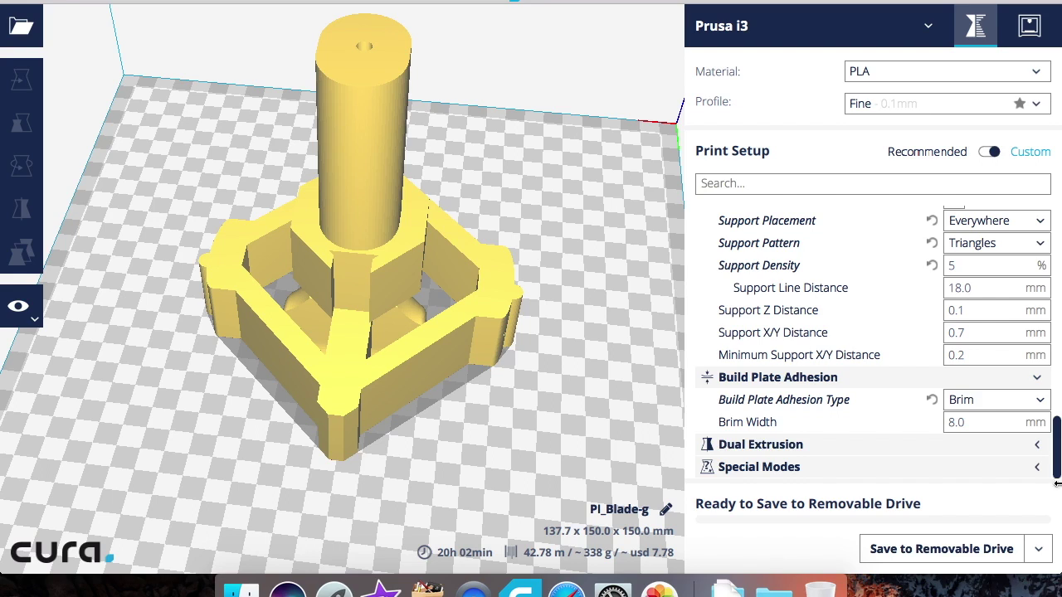
scroll(1058, 406, up, 2)
drag(1057, 402, 1051, 195)
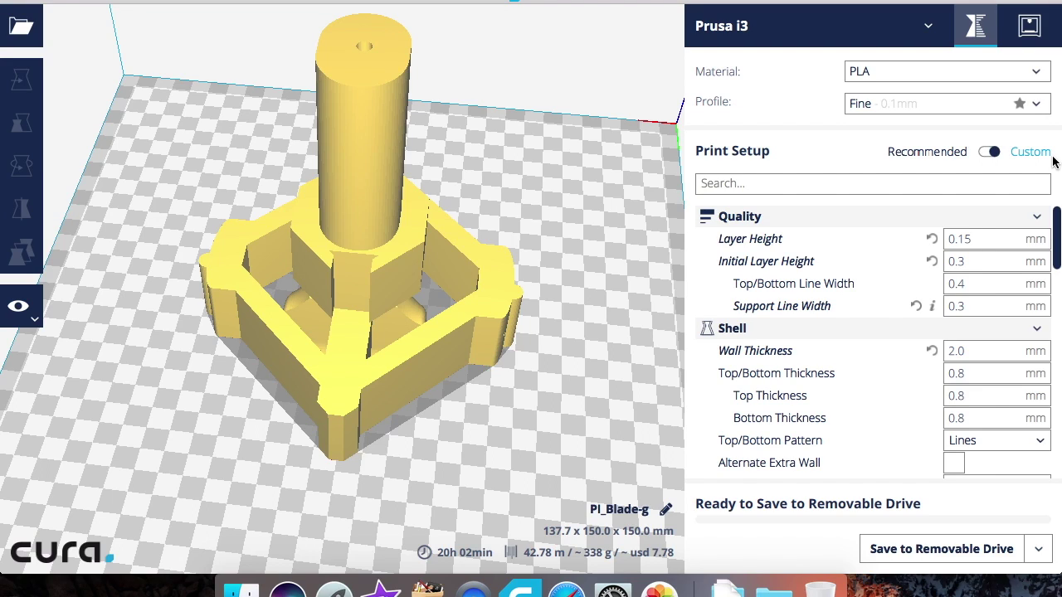
click(975, 239)
click(1019, 219)
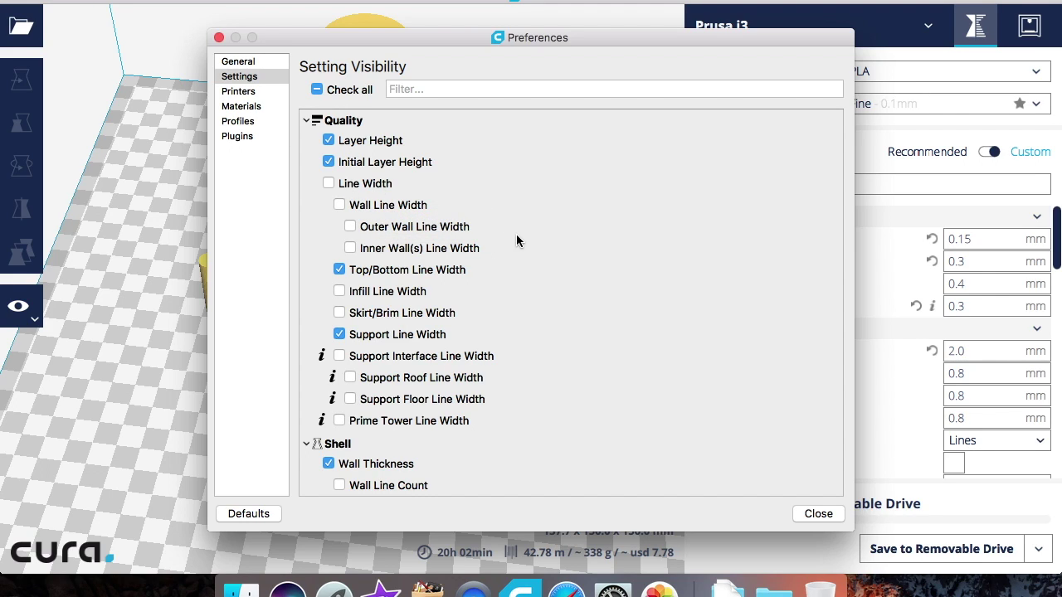
click(220, 39)
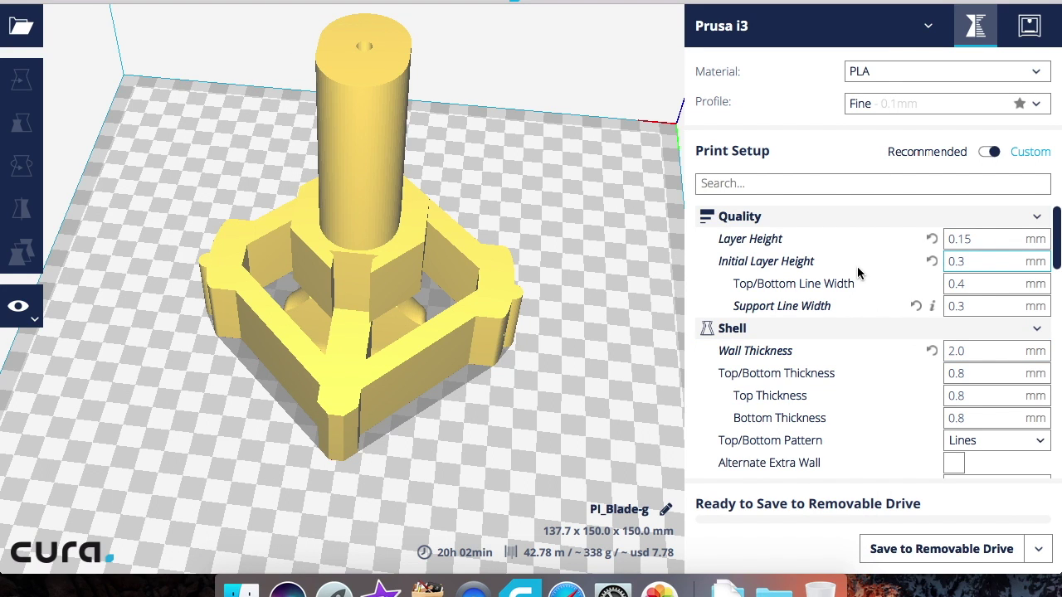
mouse_move(858, 273)
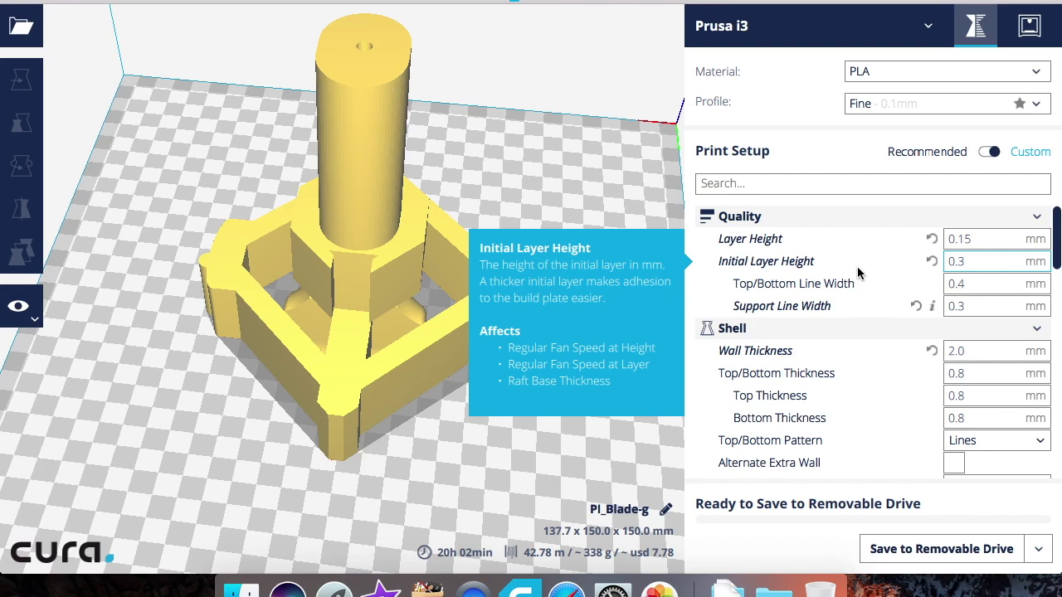